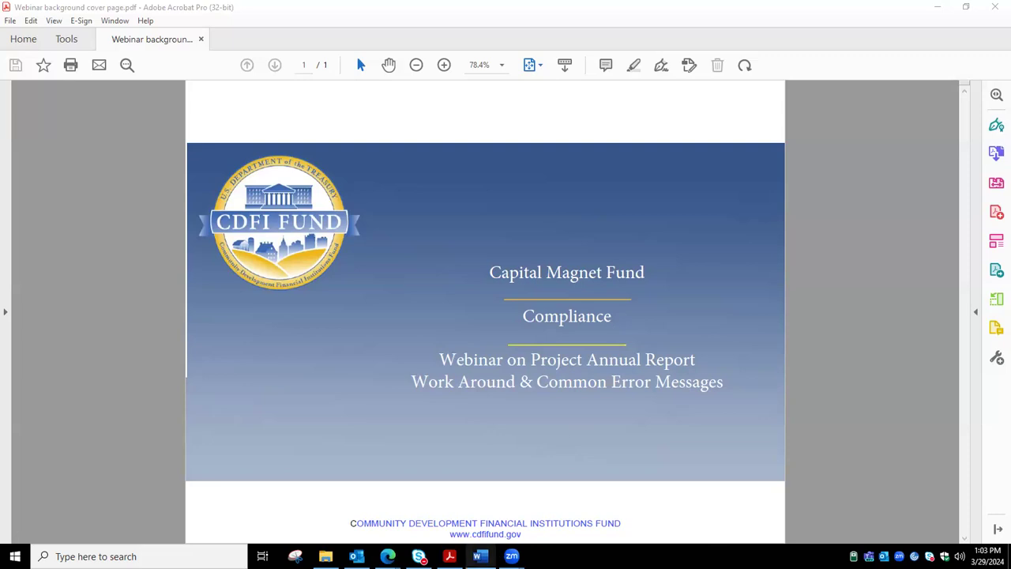
- Look over the annual report error messages in the Word document and return to project P-01150 in Edge
click(477, 556)
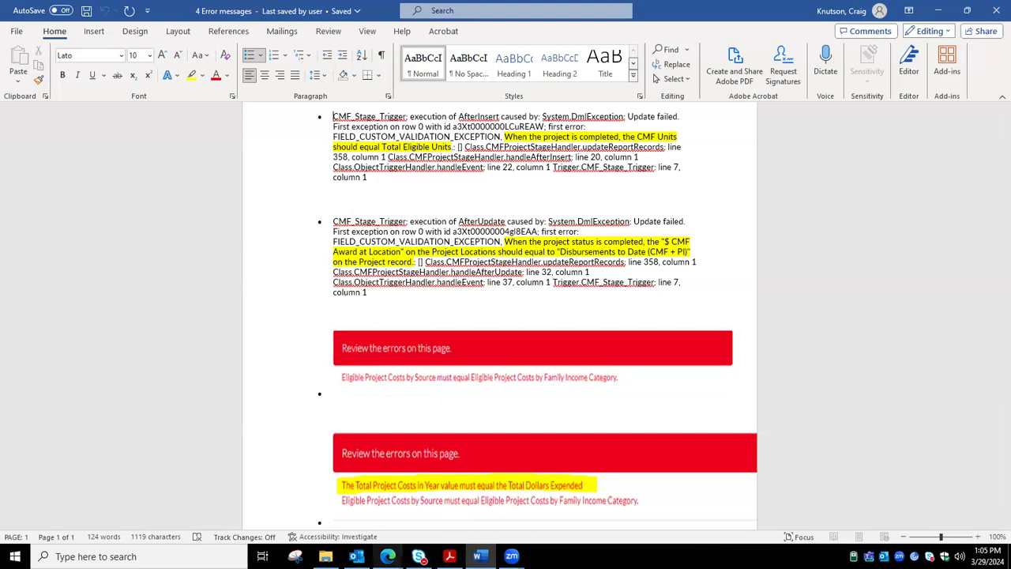
click(446, 504)
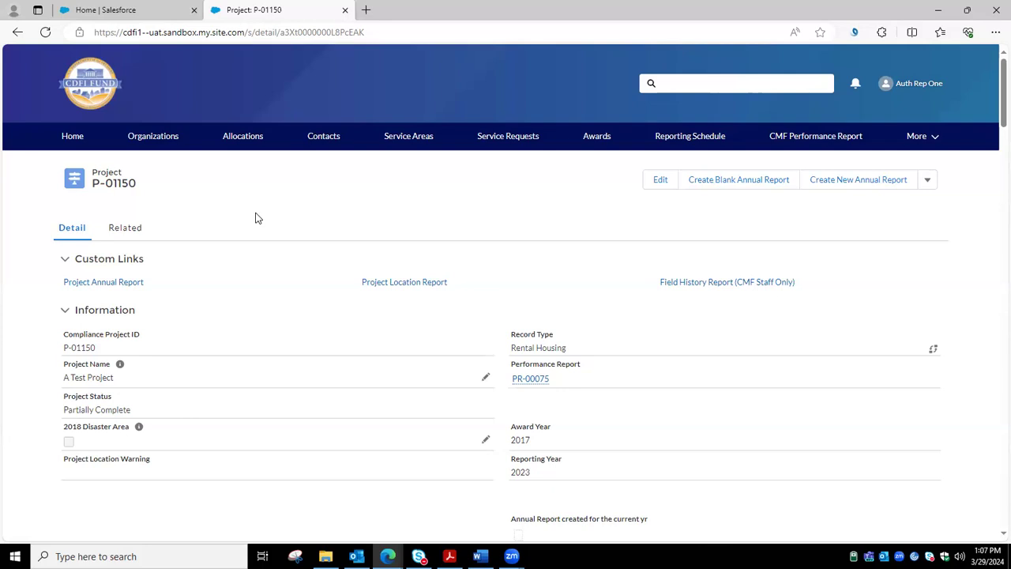
- Create a new annual report for project P-01150 and try to save it with Project Status at FY End set to Partially Complete
click(857, 180)
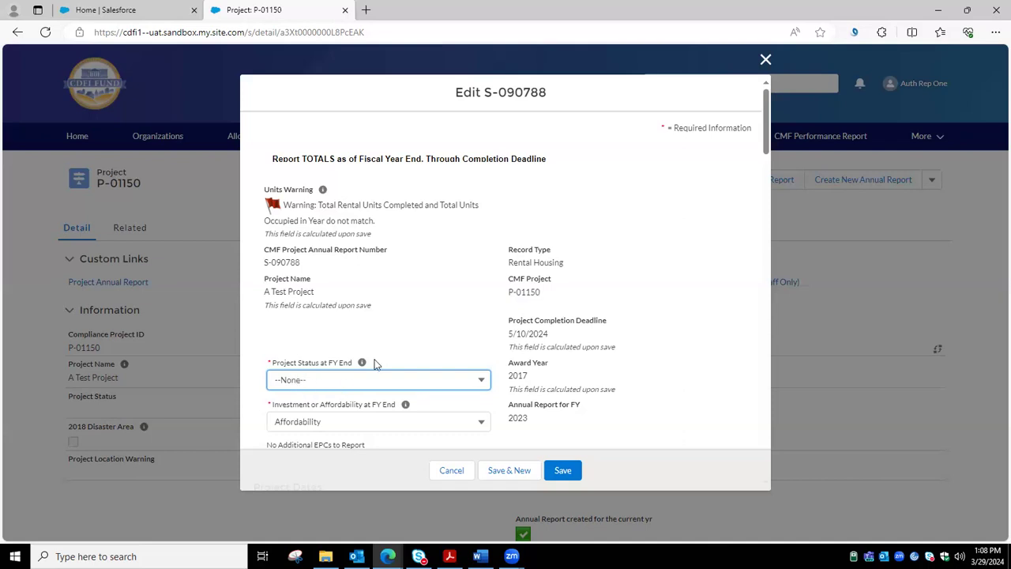
click(348, 385)
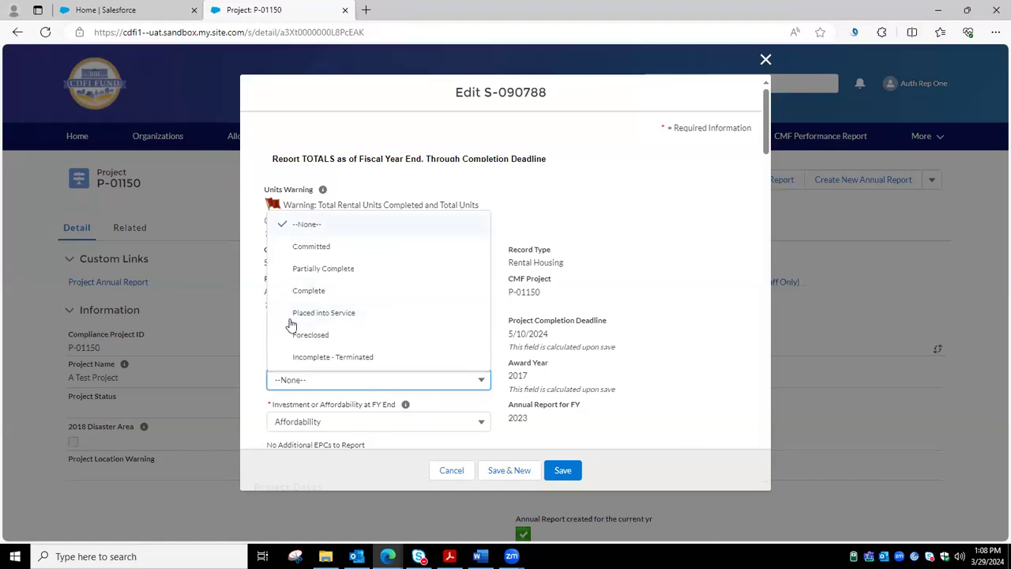
click(312, 313)
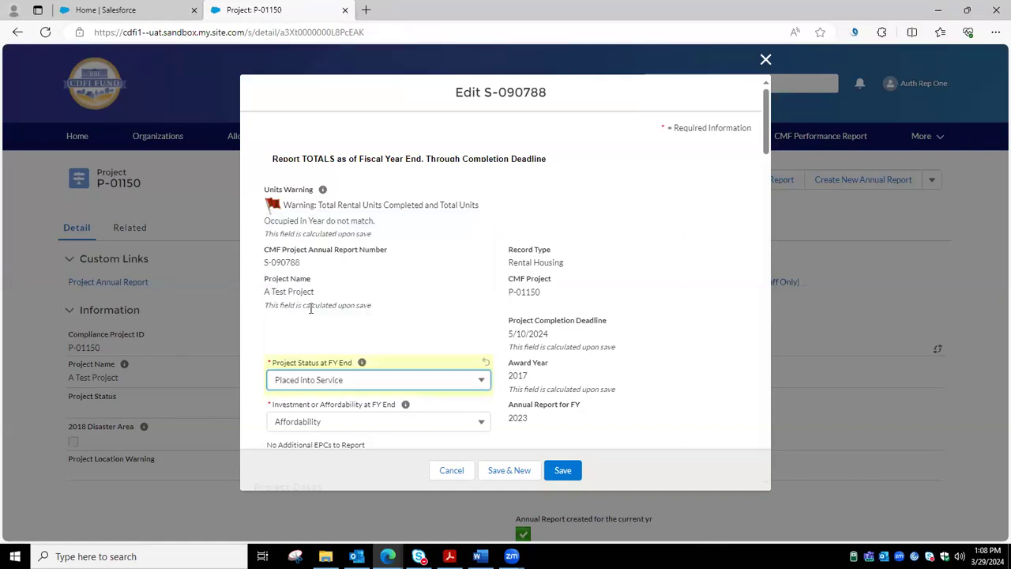
click(481, 384)
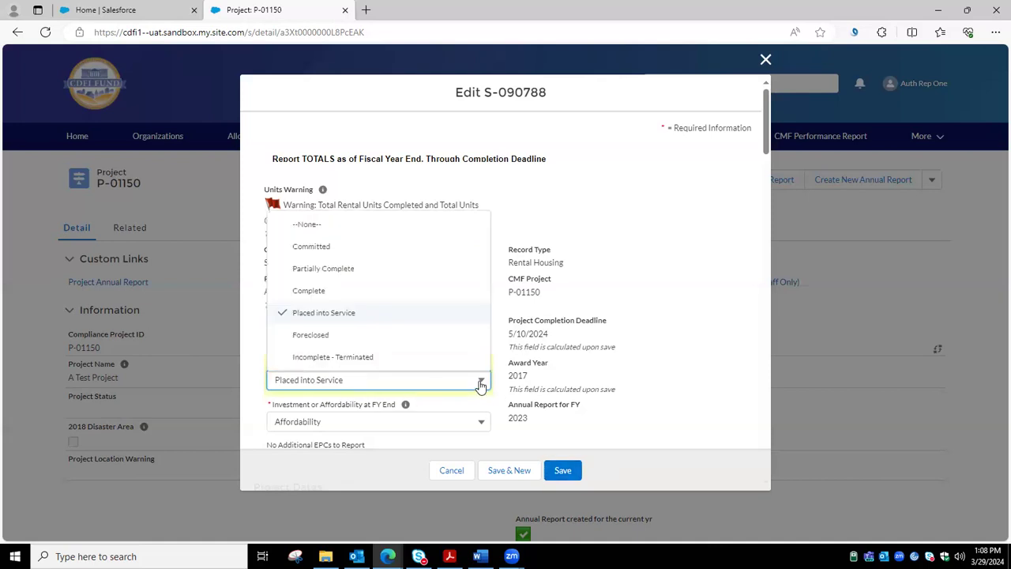
click(307, 267)
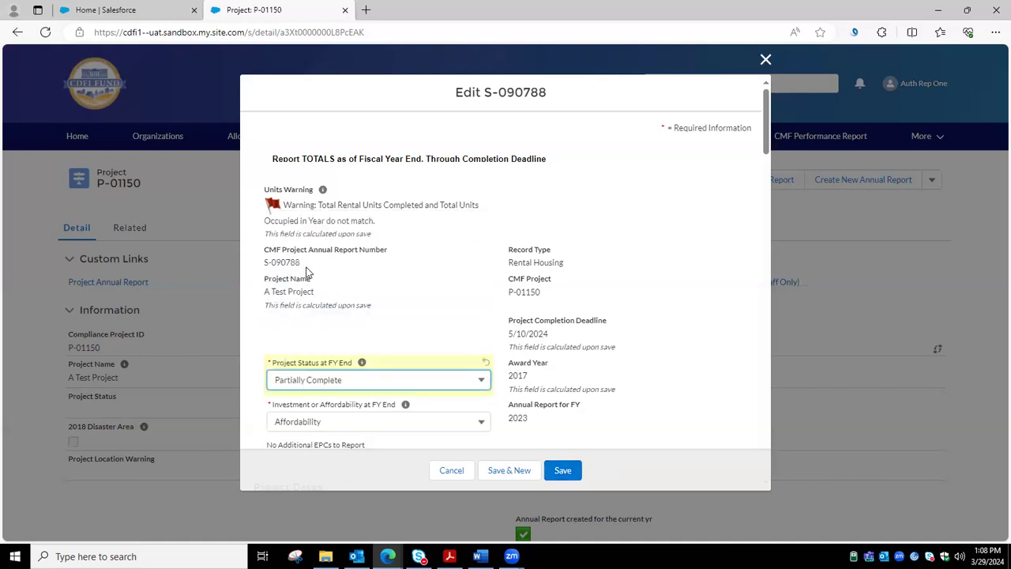
click(560, 472)
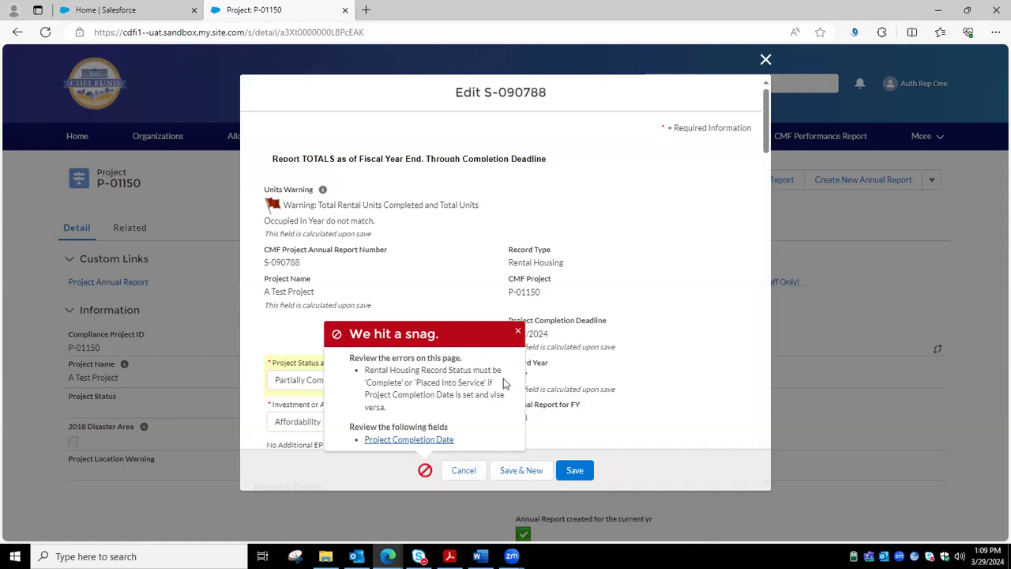
- Check the Project Completion Date, try to save the report with the status Placed into Service, and cancel the edit
click(518, 334)
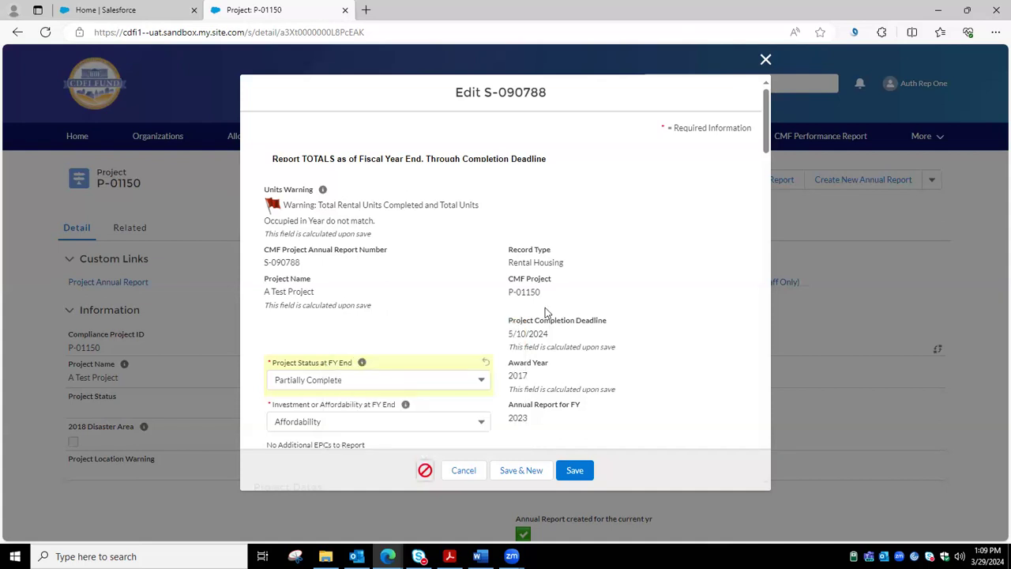
scroll(563, 320, down, 3)
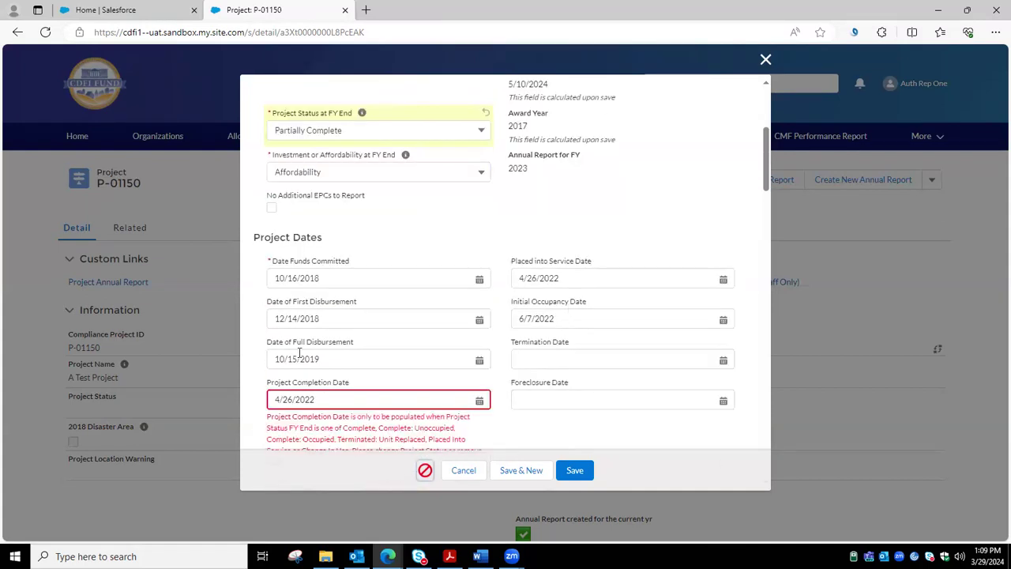
scroll(485, 354, up, 3)
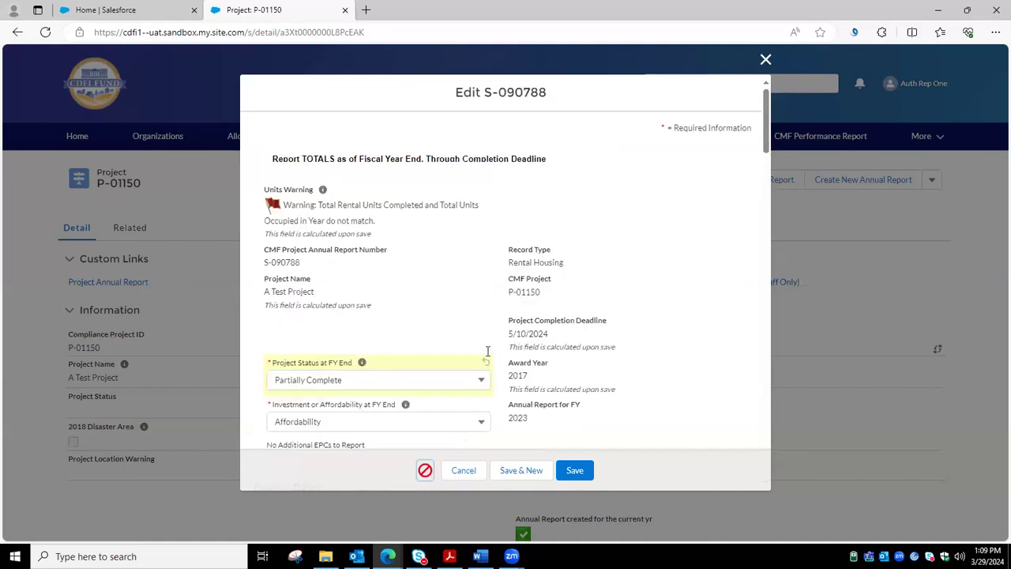
click(365, 386)
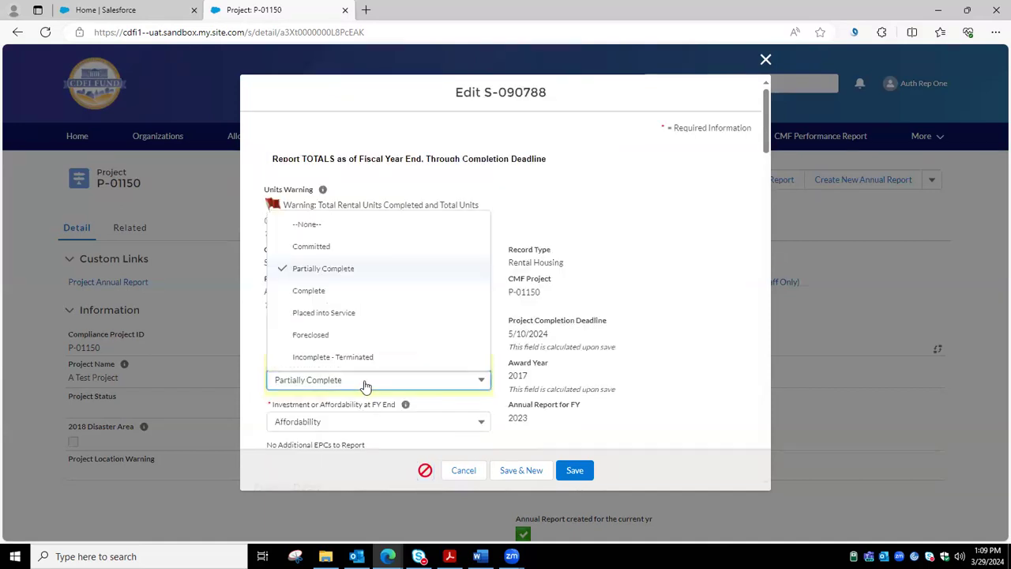
click(340, 309)
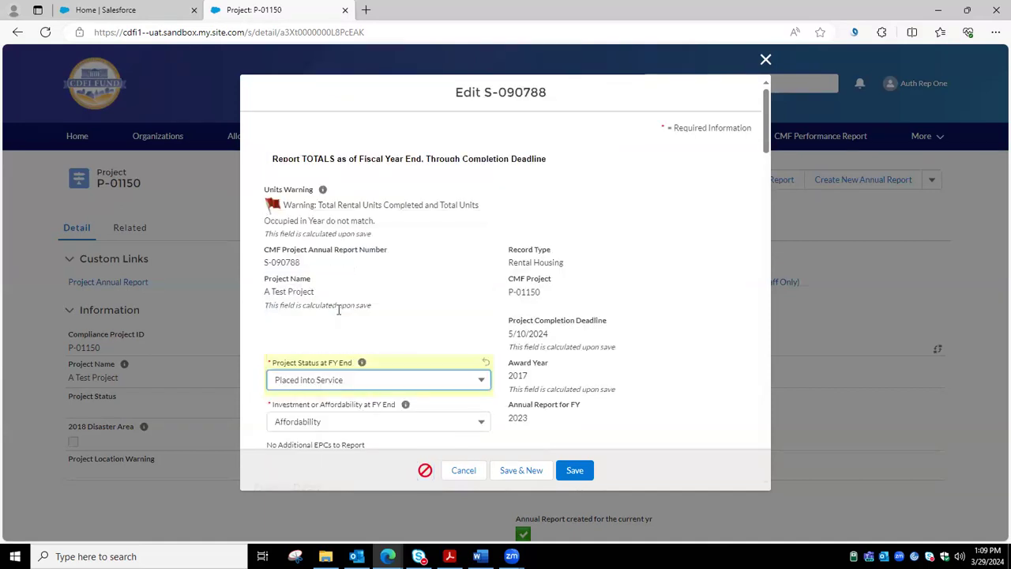
click(575, 471)
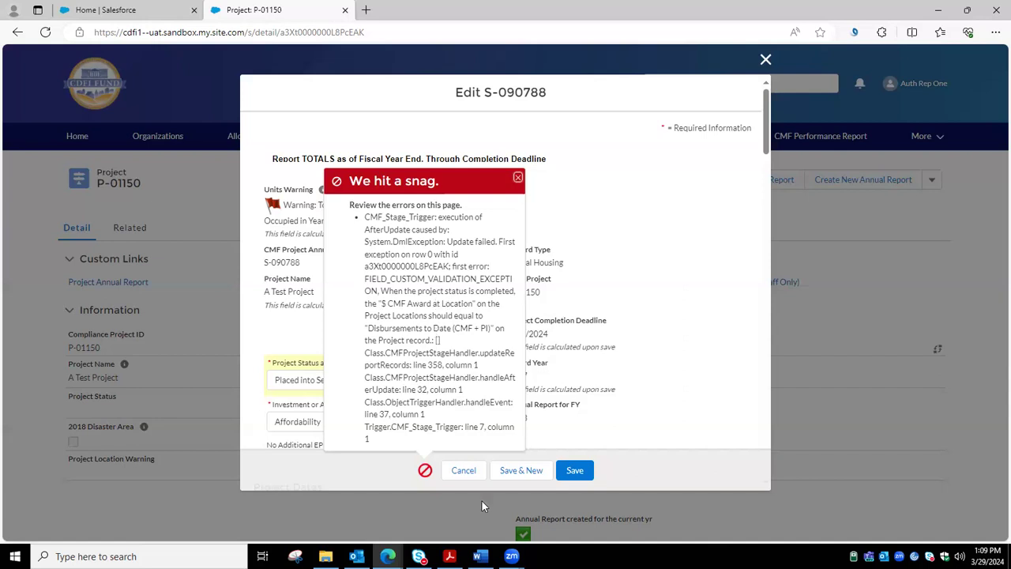
click(472, 479)
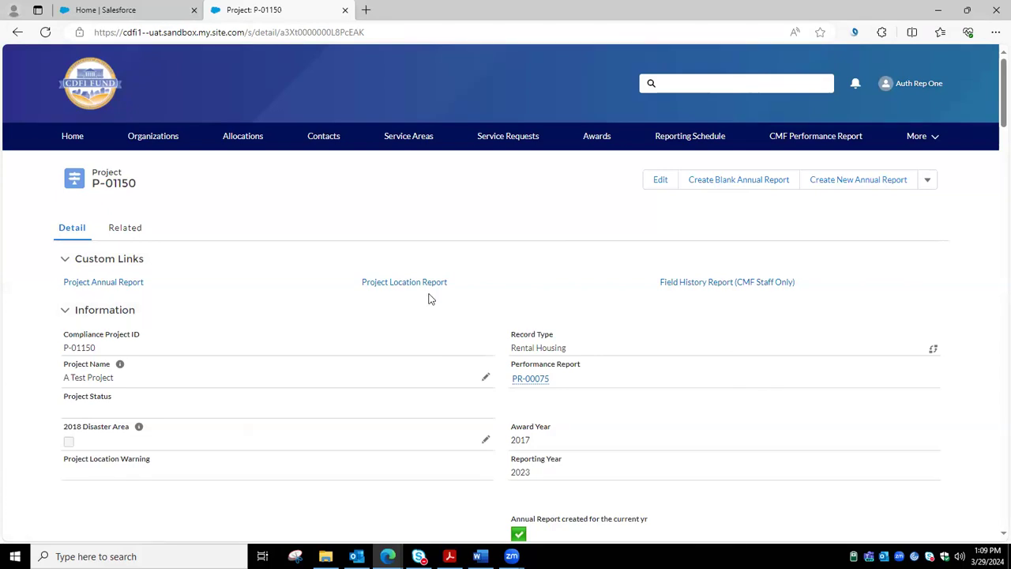
- Compare the $ CMF Award at Location on project location PL-0900 with Disbursements to Date (CMF + PI) on project P-01150
click(130, 229)
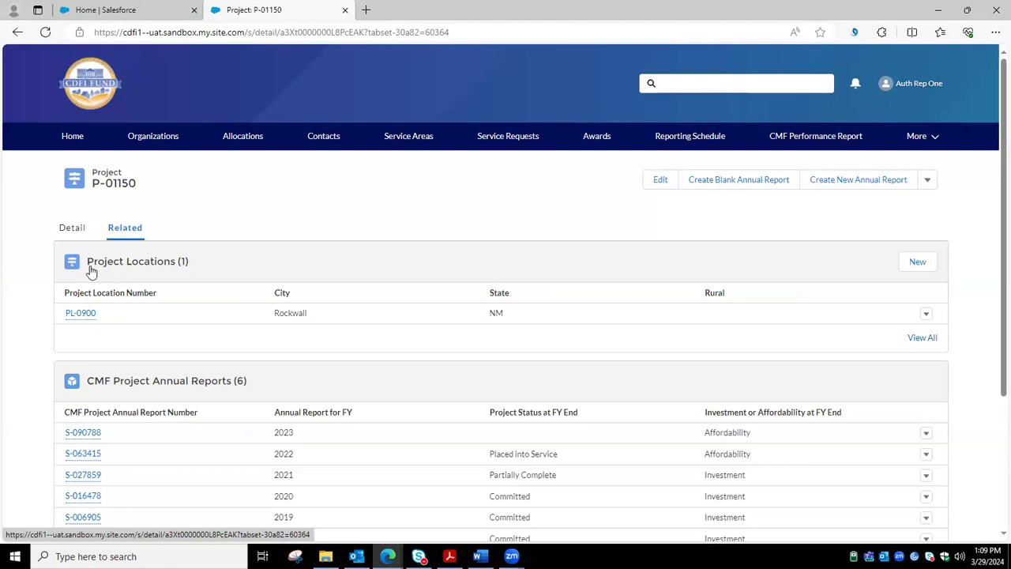
click(79, 316)
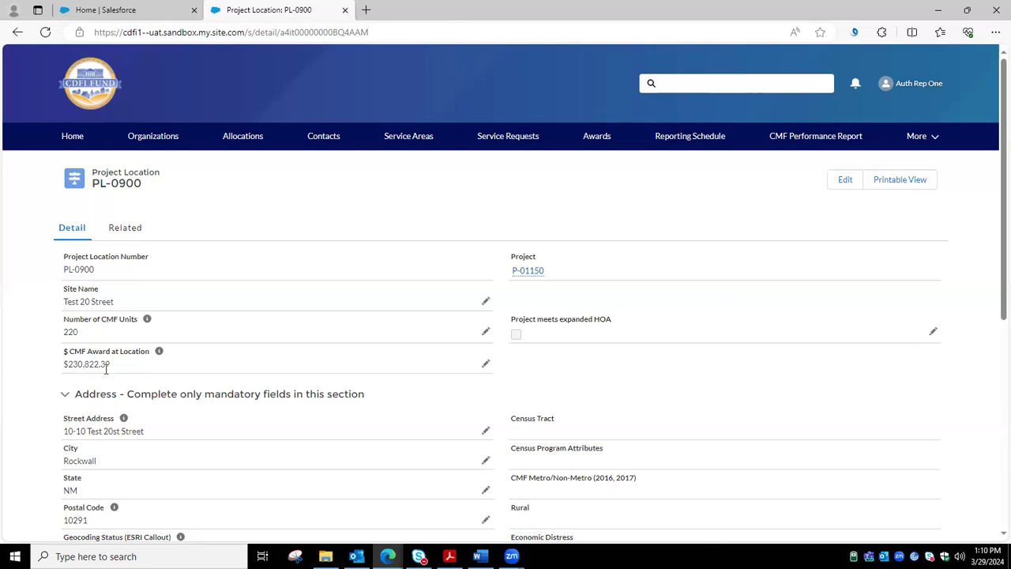
click(530, 272)
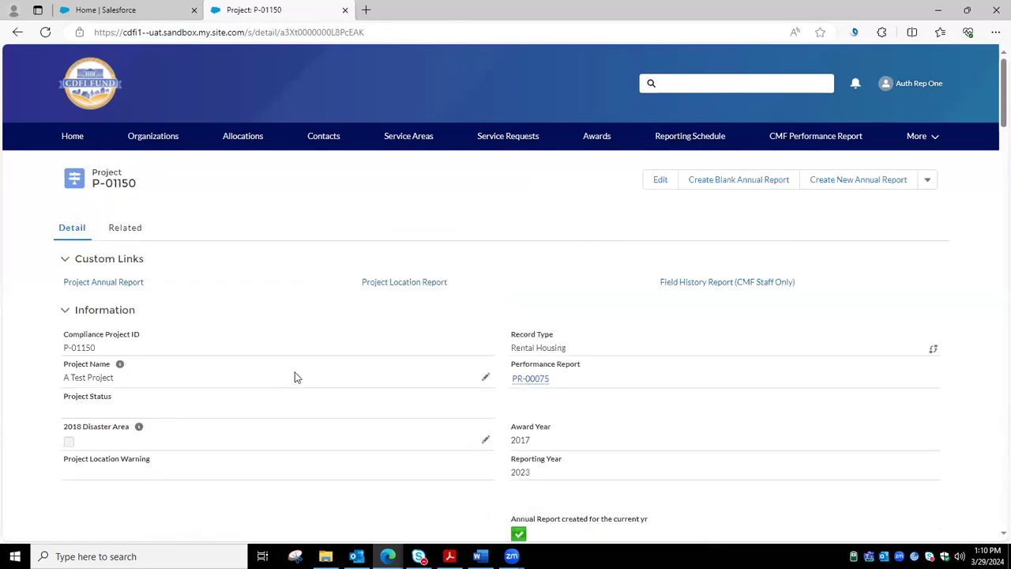
scroll(295, 378, down, 1)
scroll(295, 378, down, 2)
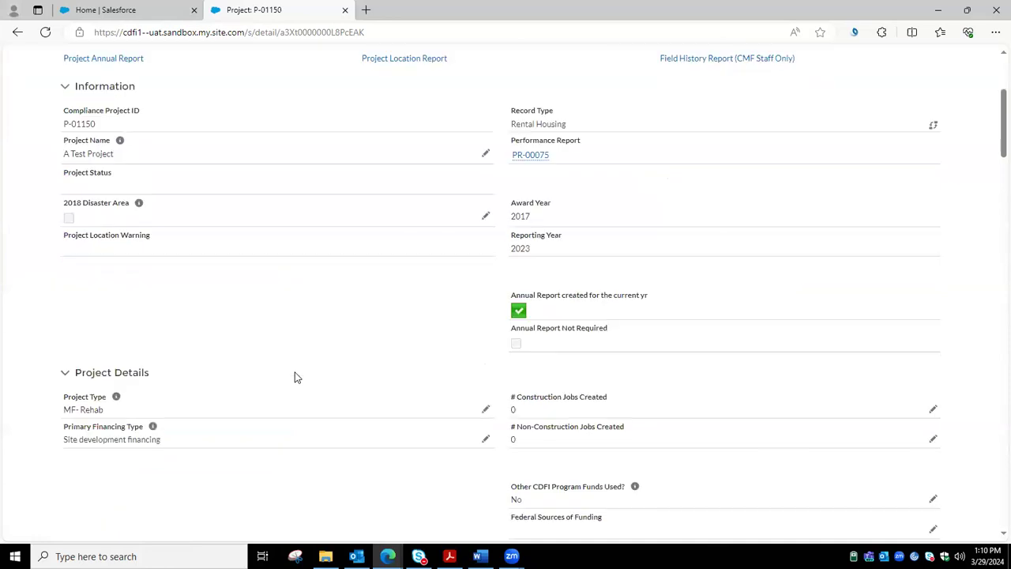
scroll(293, 376, up, 3)
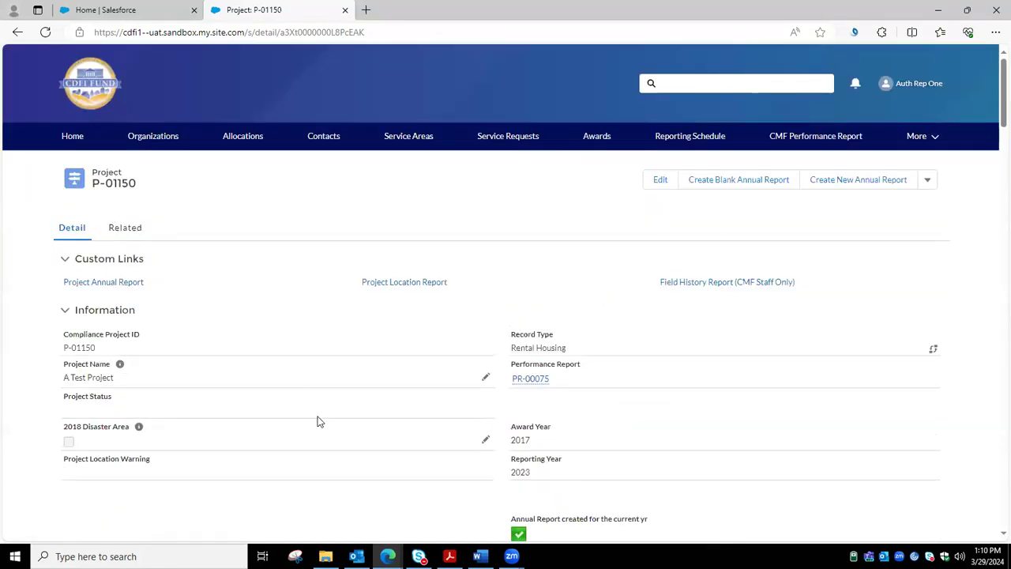
scroll(352, 416, down, 7)
scroll(351, 417, down, 4)
scroll(352, 423, down, 3)
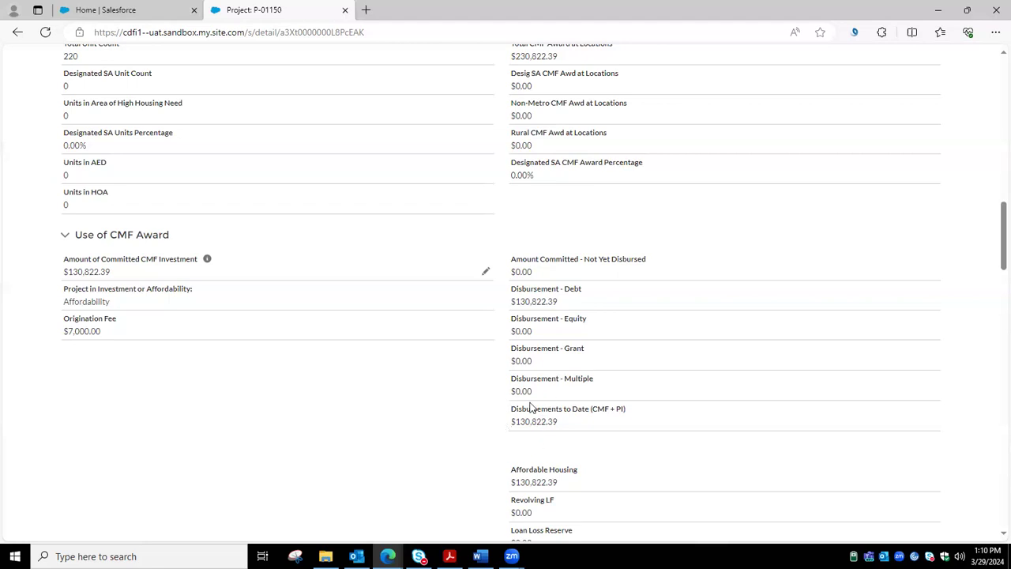
scroll(500, 422, up, 15)
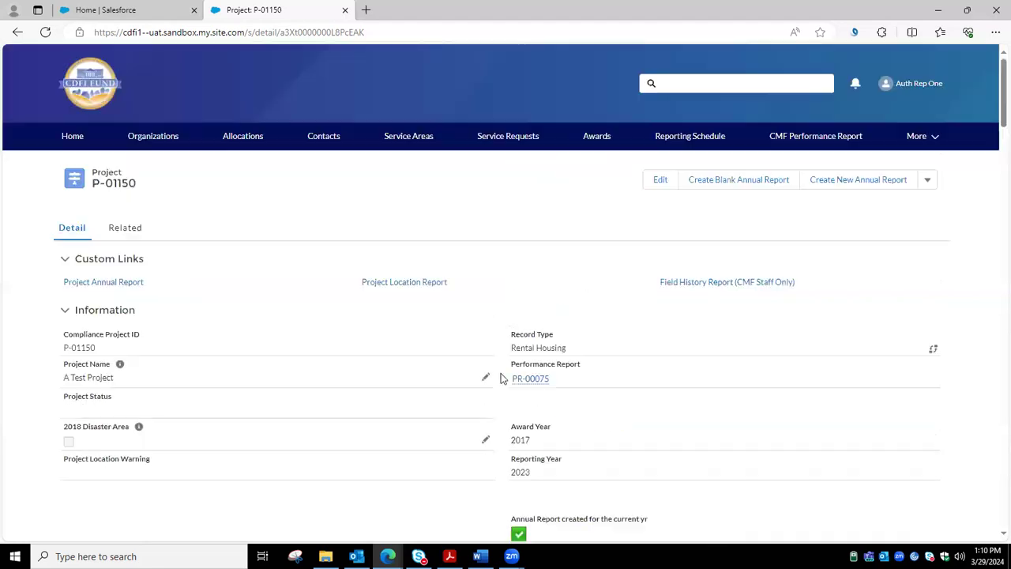
click(535, 380)
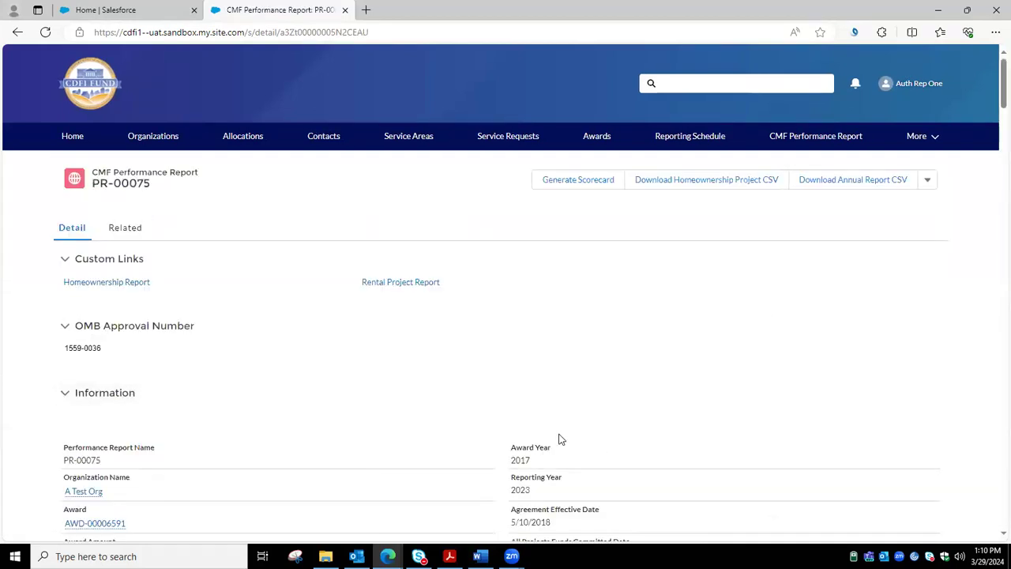
click(18, 32)
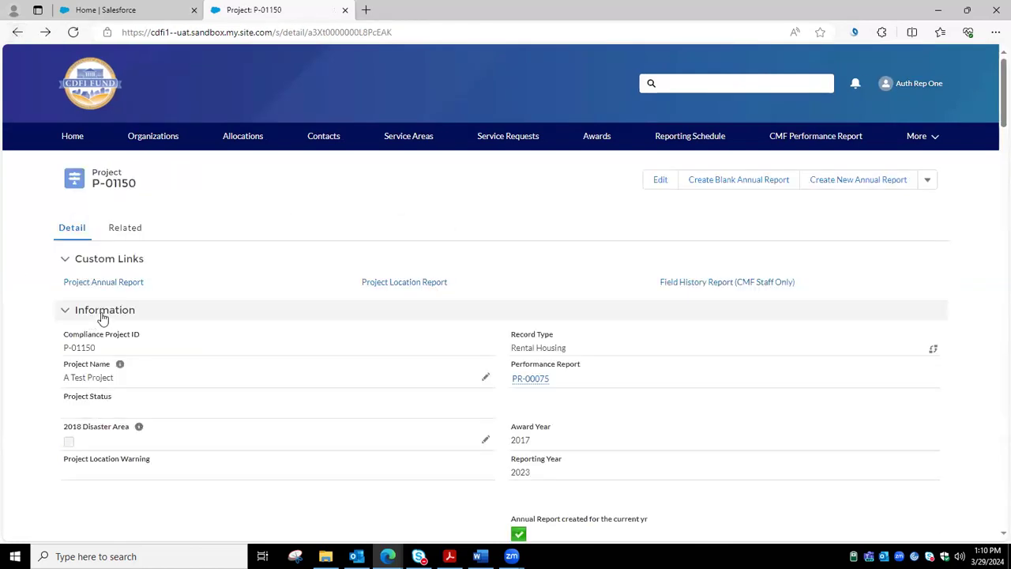
- Set the $ CMF Award at Location of project location PL-0900 to 130822.39 and save the record
click(117, 234)
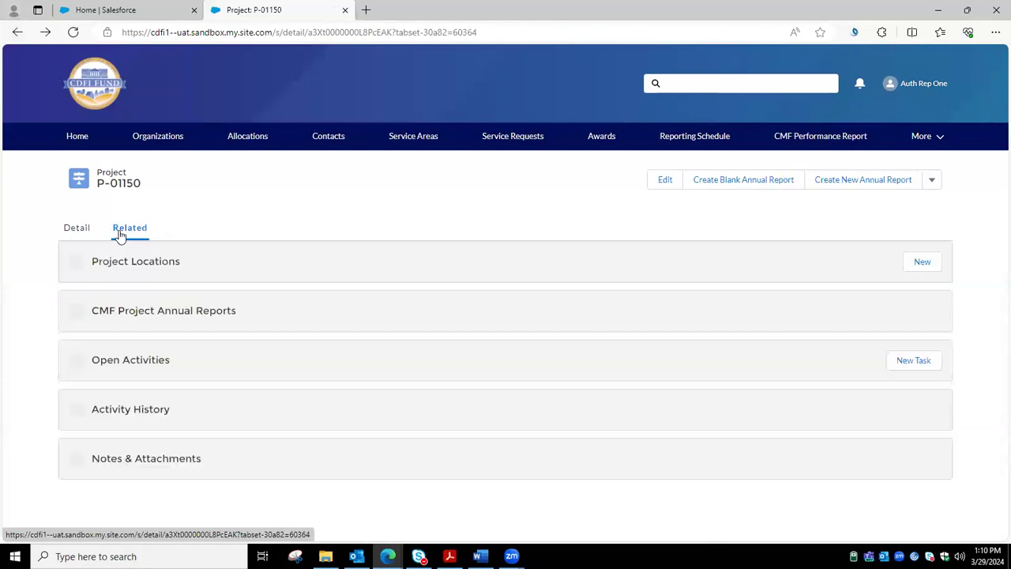
click(84, 312)
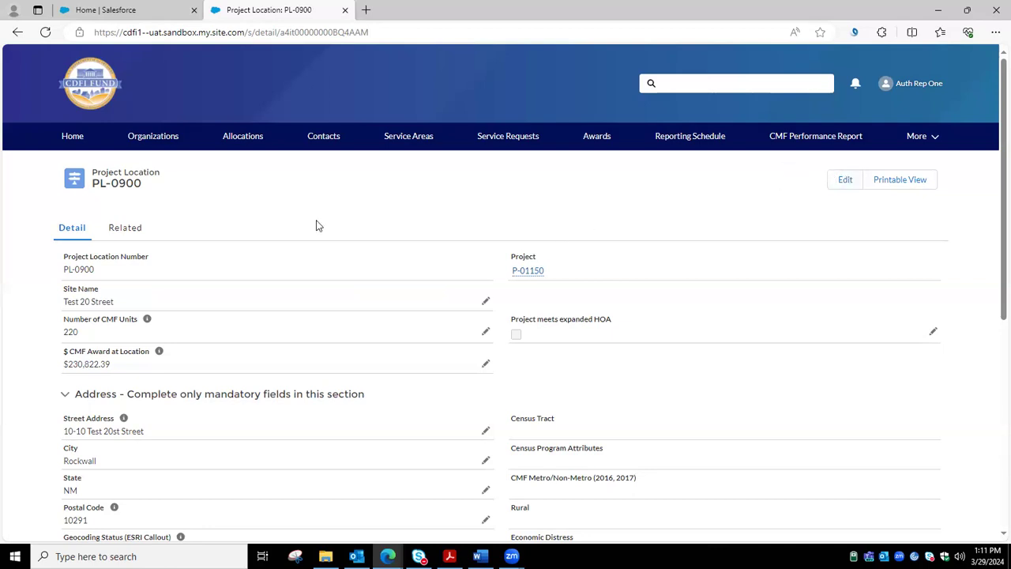
click(488, 367)
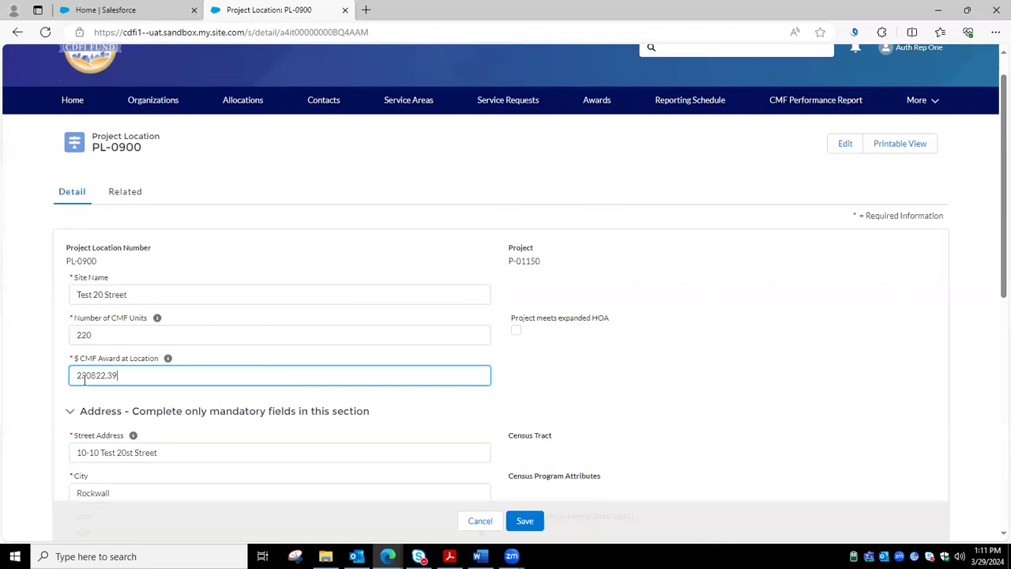
drag(79, 380, 82, 380)
text(1)
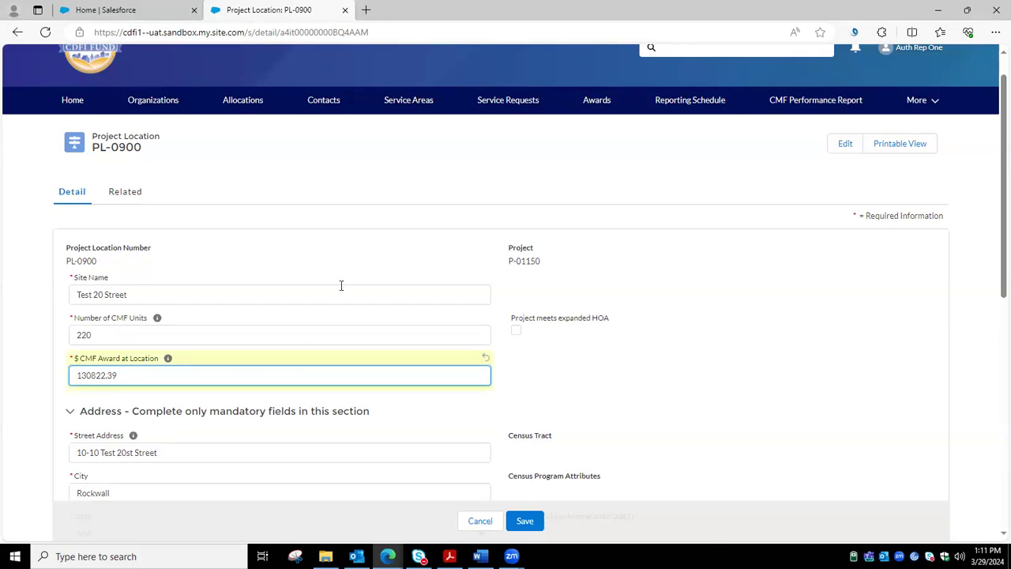
click(292, 335)
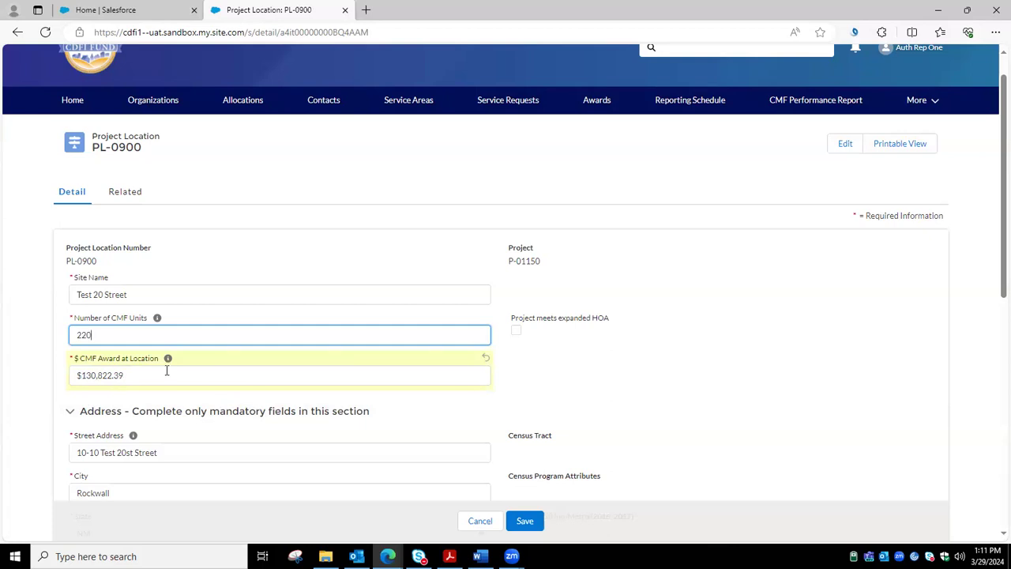
click(524, 521)
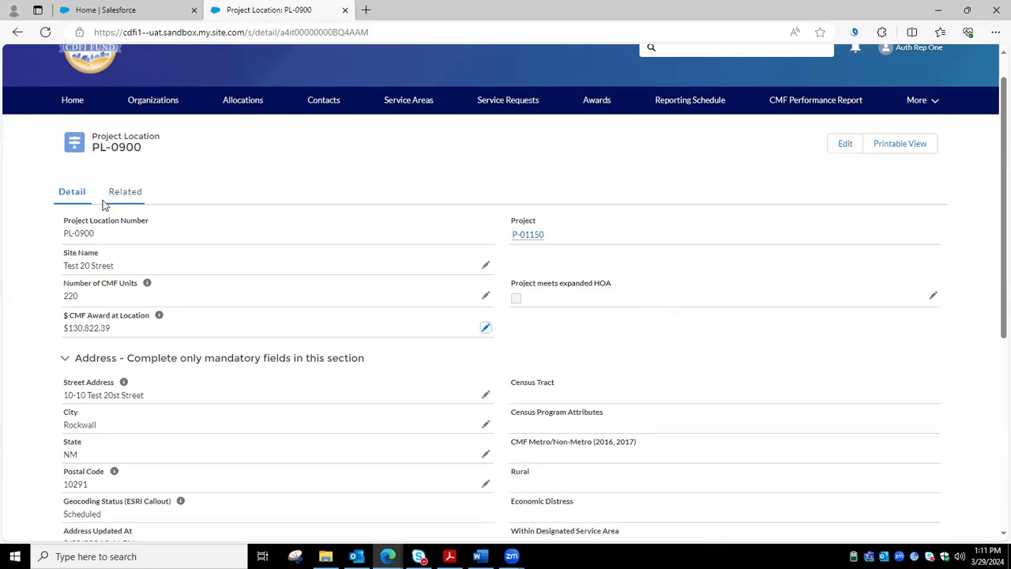
- Open project P-01150's 2023 annual report, try to save it with Project Status at FY End set to Placed into Service, and cancel the edit
click(531, 235)
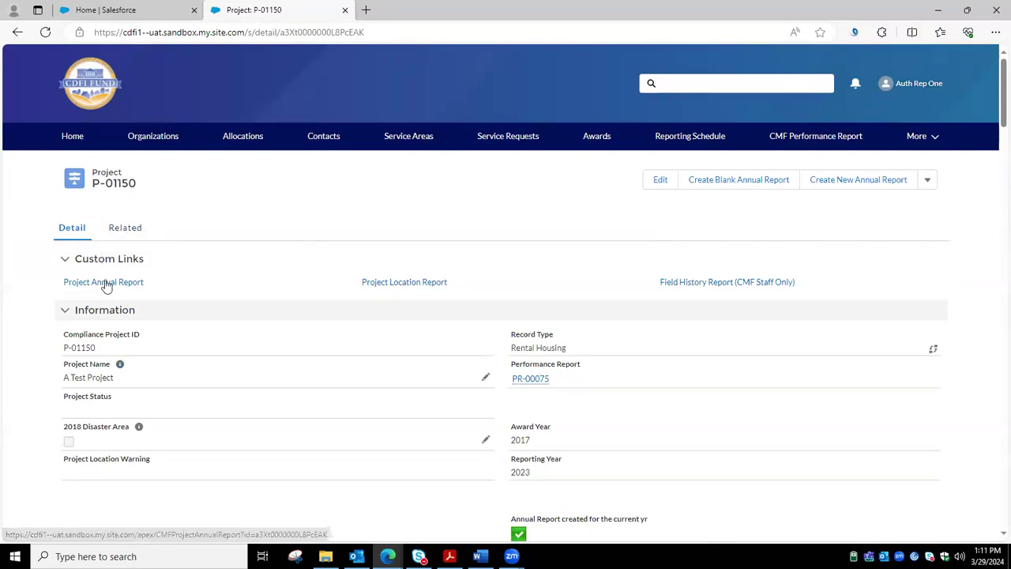
click(120, 228)
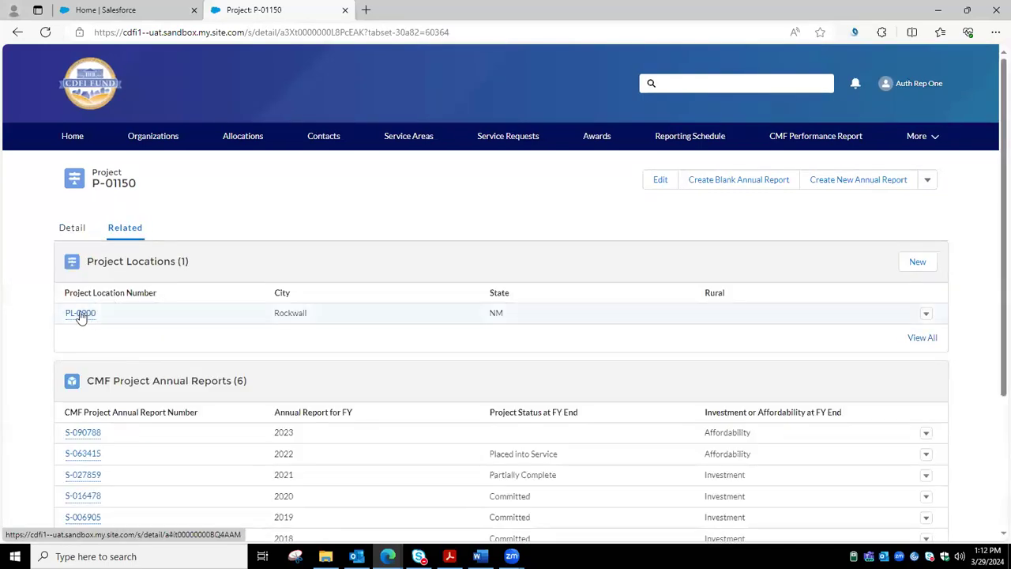
mouse_move(80, 314)
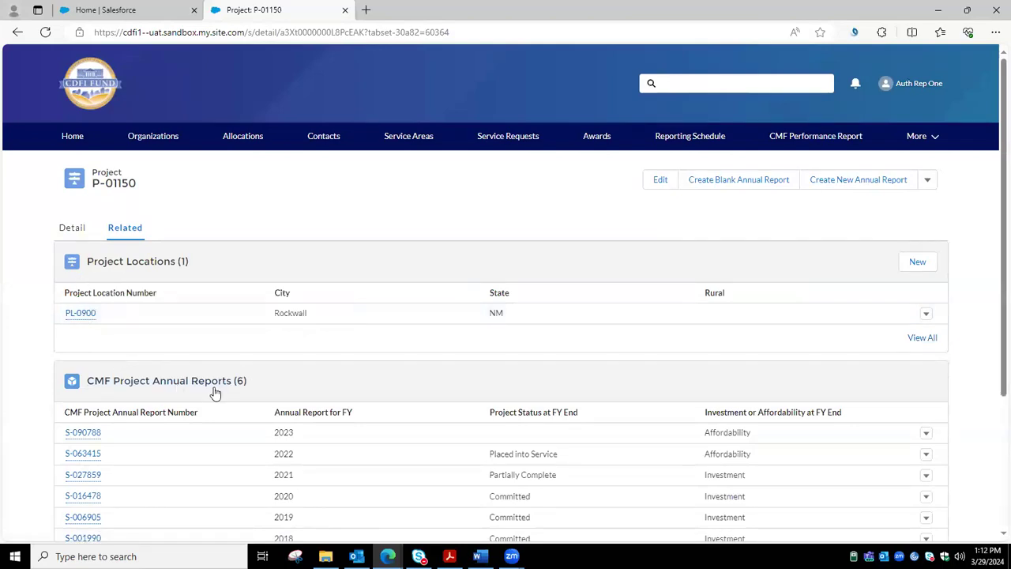
click(81, 432)
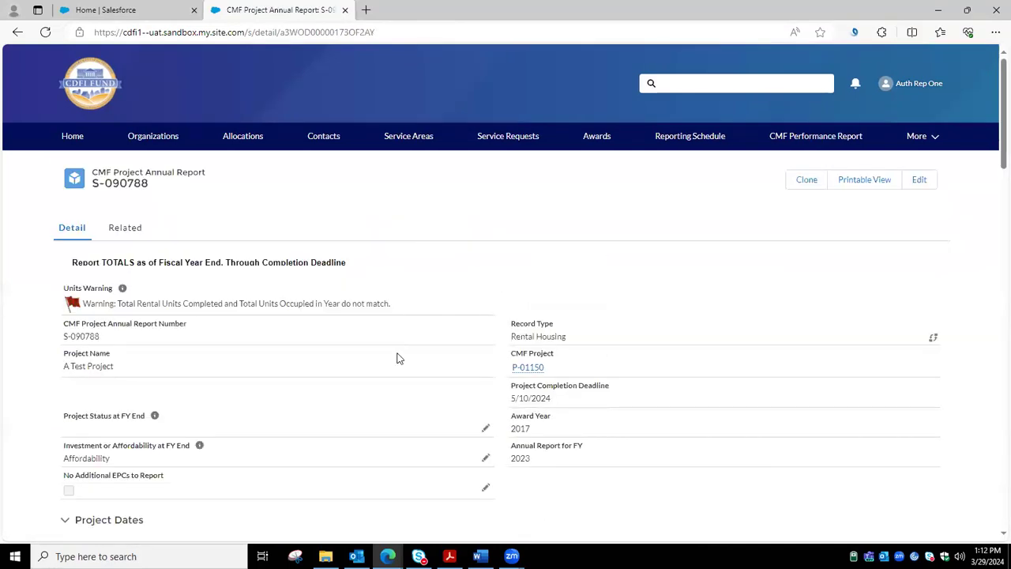
click(486, 428)
click(138, 451)
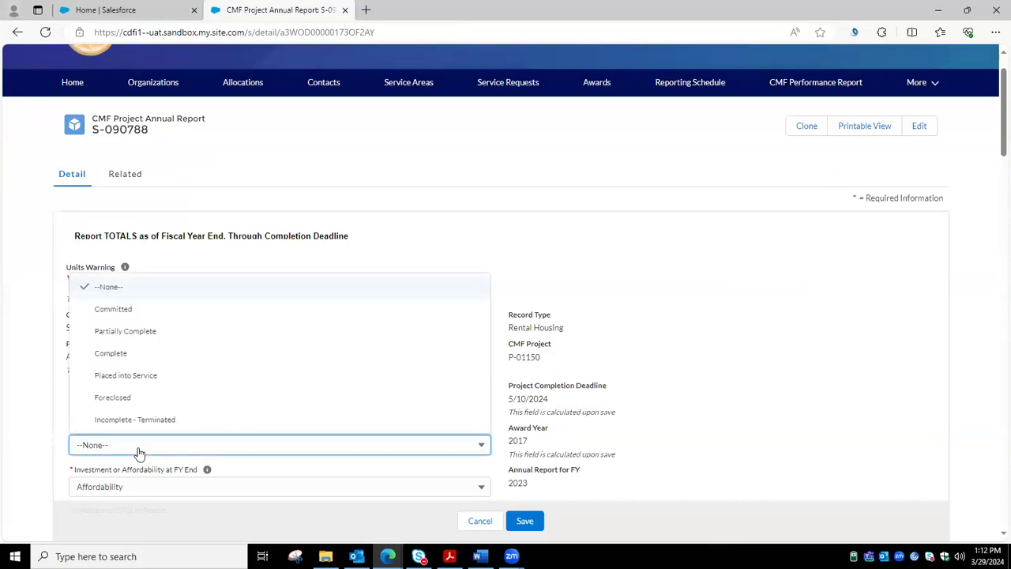
click(138, 375)
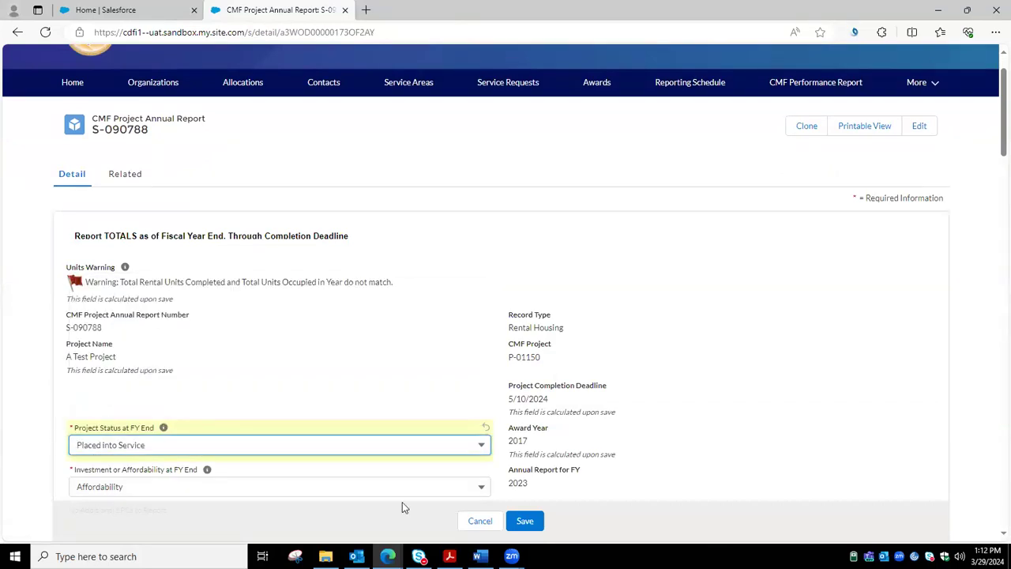
click(526, 522)
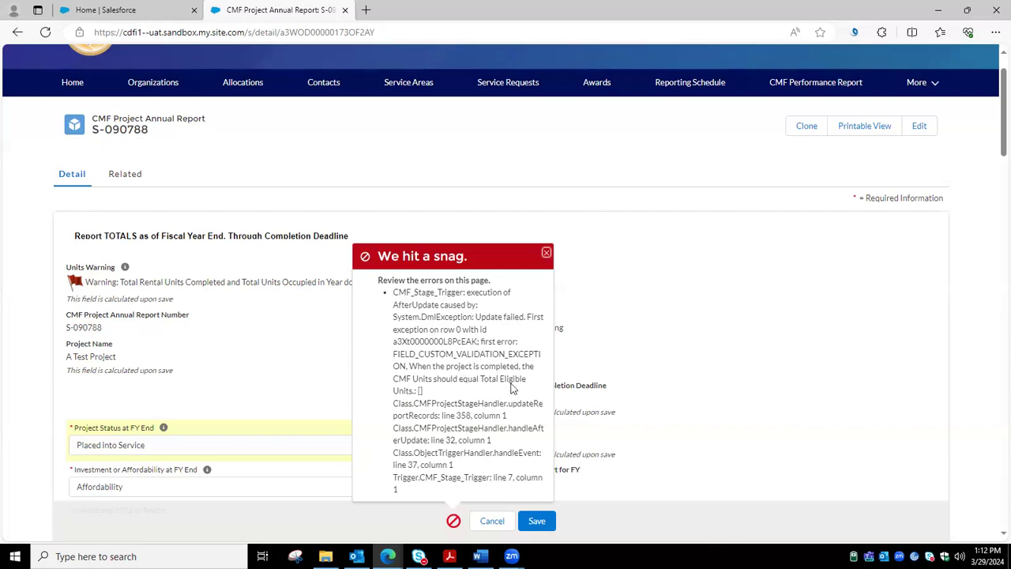
click(491, 521)
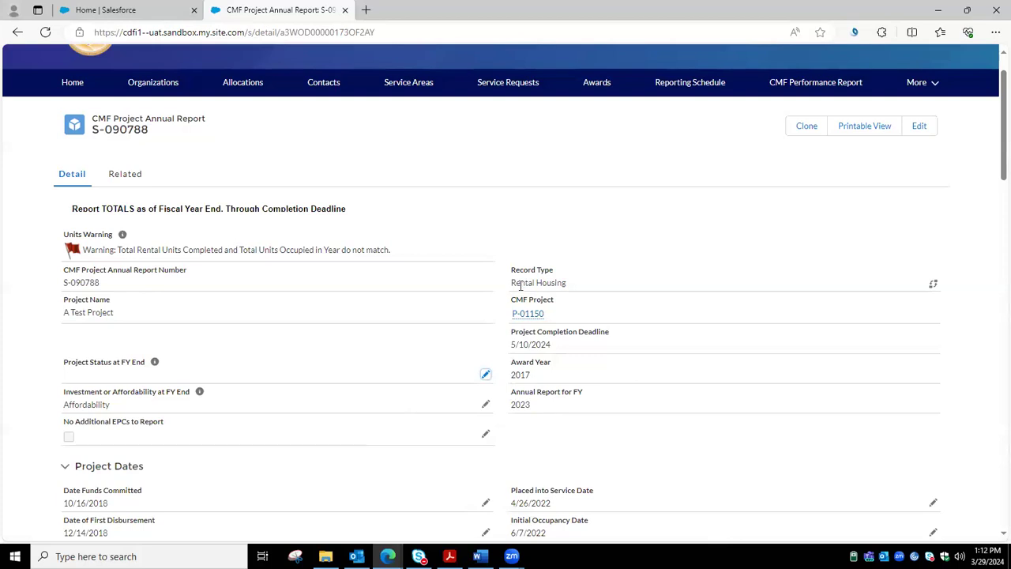
- Return to project P-01150 and check the Number of CMF Units on its project location PL-0900
click(529, 315)
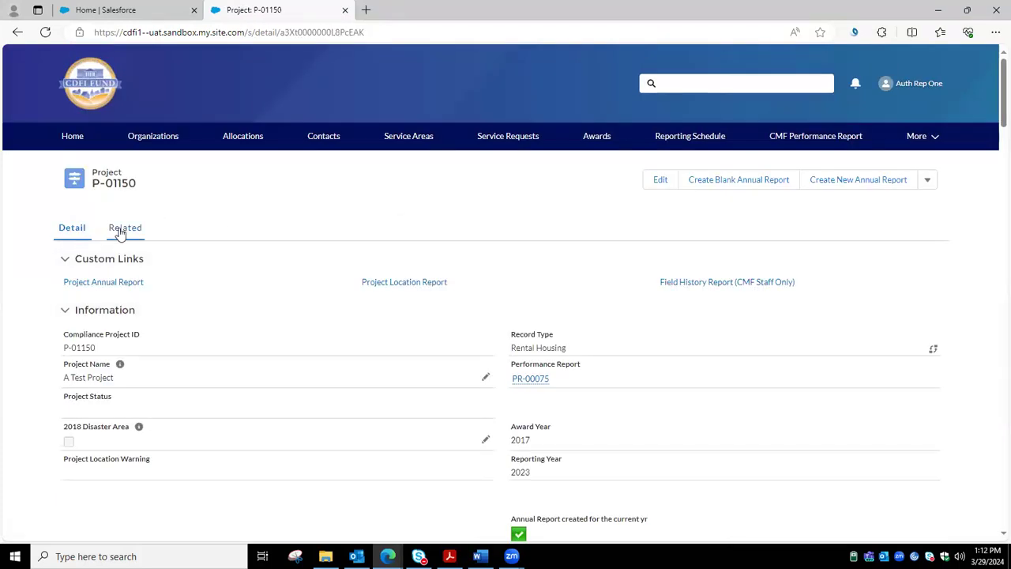
click(123, 229)
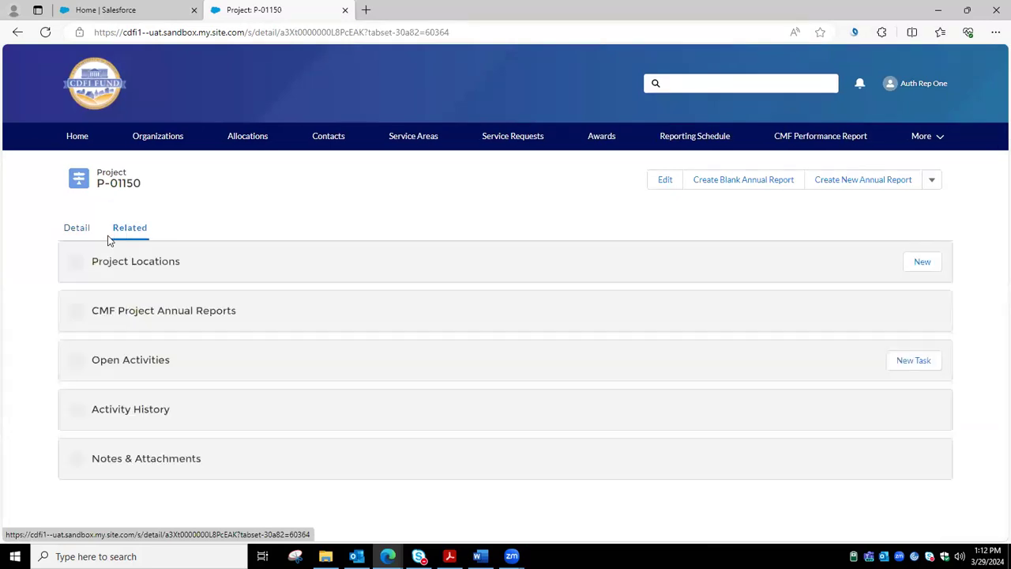
click(82, 315)
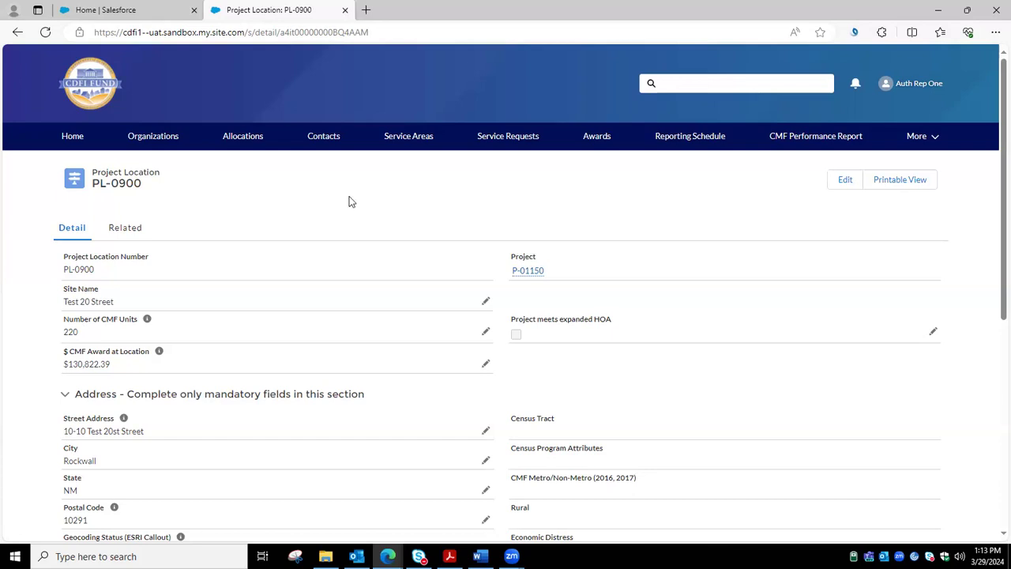
- Check the Total Eligible Units under Rental - Number of Units Completed on project P-01150
mouse_move(530, 274)
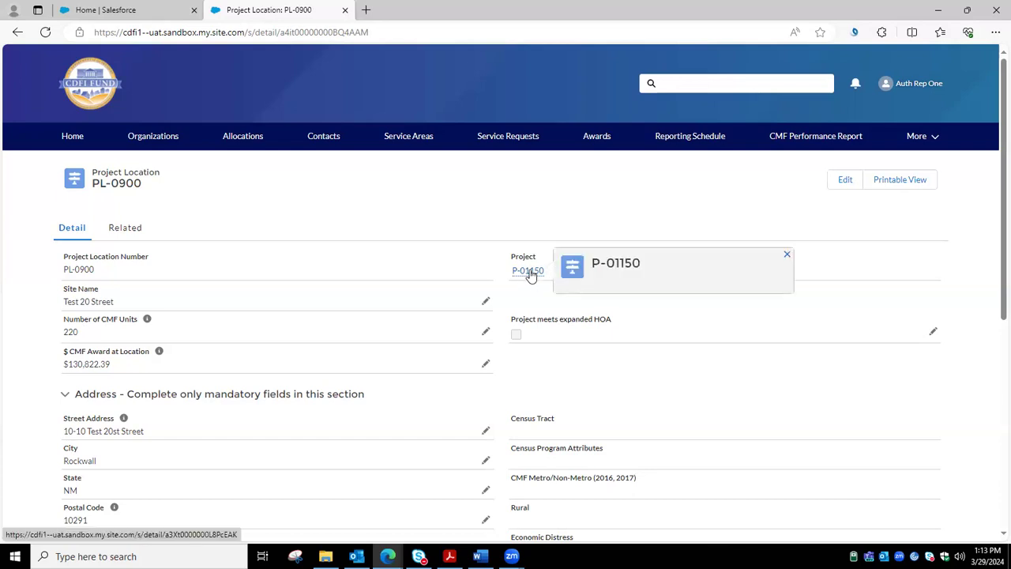
click(531, 273)
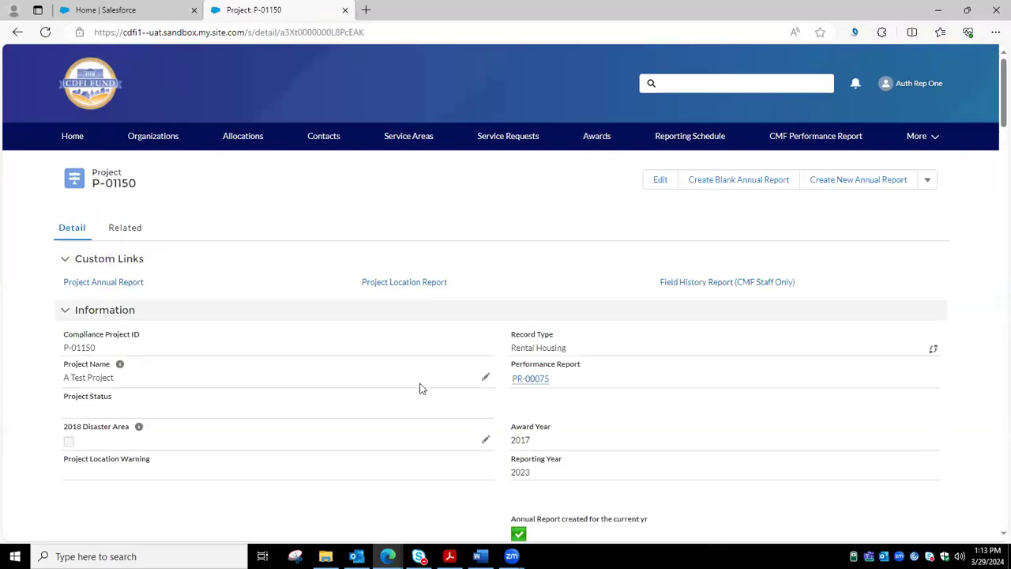
scroll(442, 393, down, 4)
scroll(442, 393, down, 3)
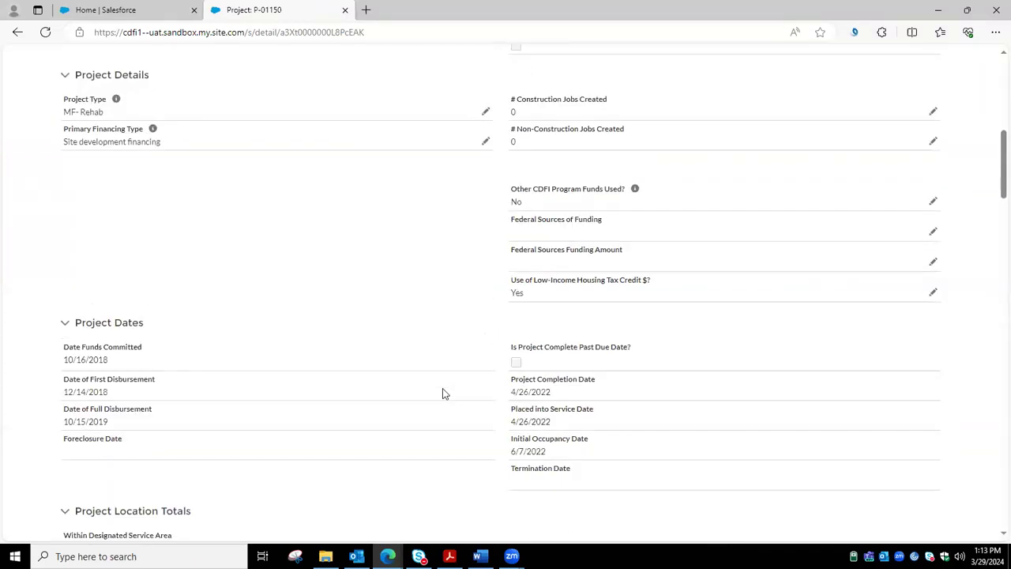
scroll(442, 388, down, 2)
scroll(442, 387, down, 3)
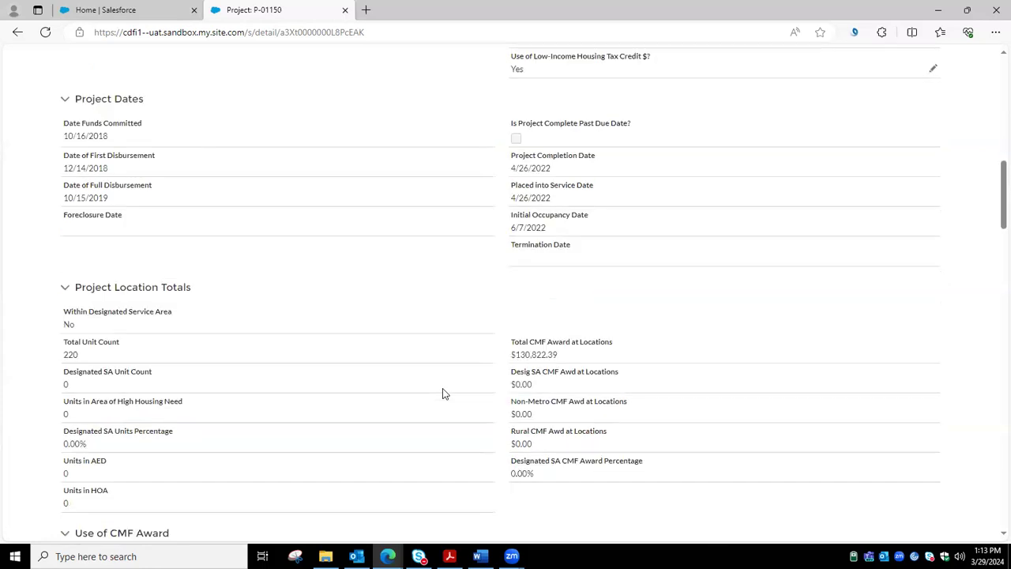
scroll(443, 393, down, 8)
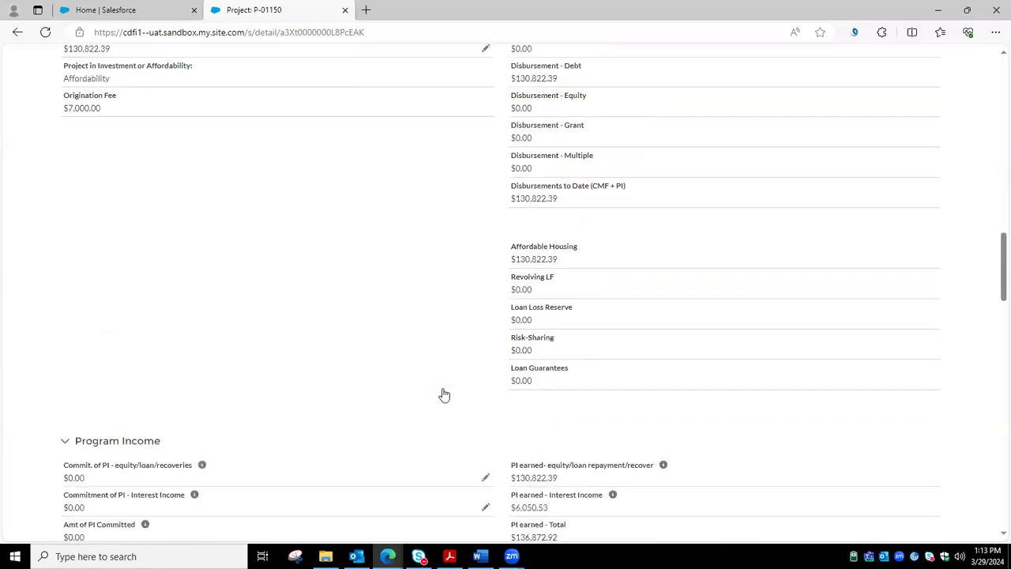
scroll(444, 394, down, 6)
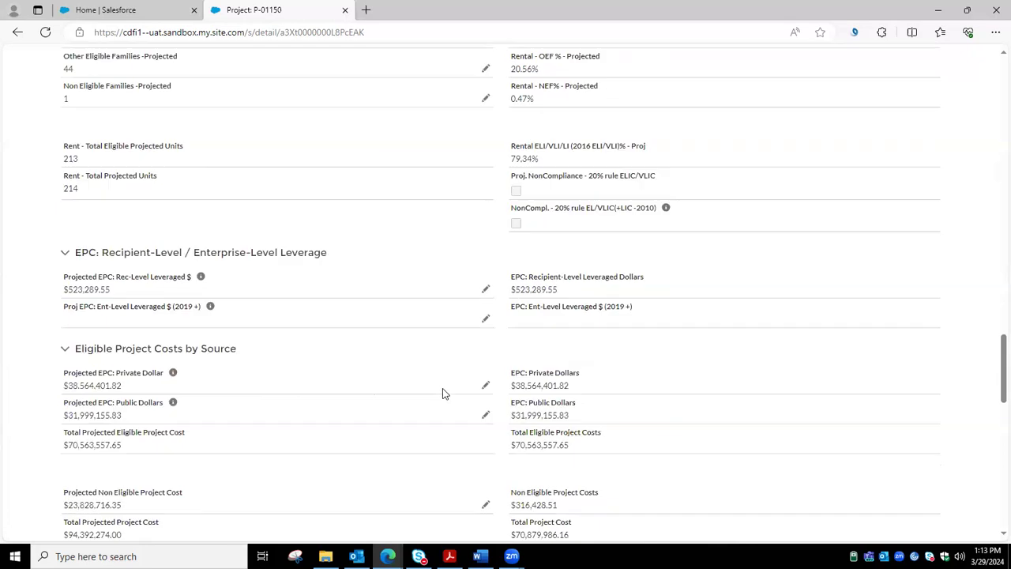
scroll(443, 393, down, 7)
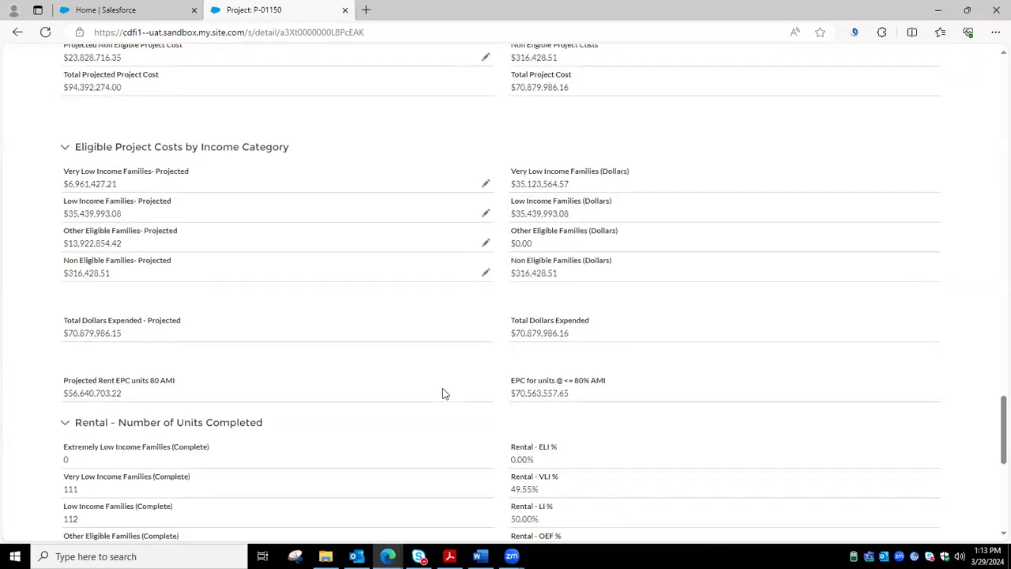
scroll(444, 393, down, 2)
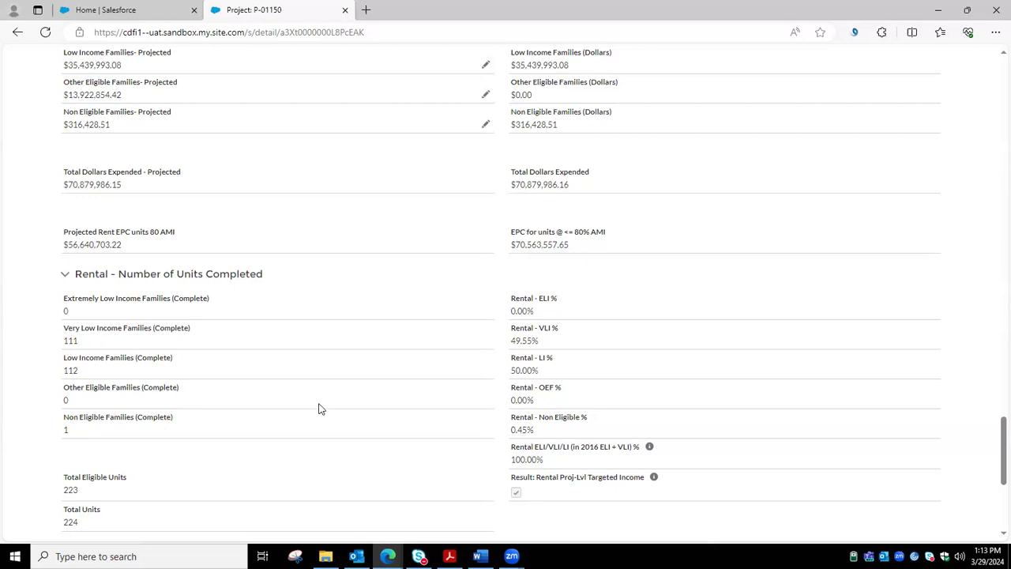
scroll(321, 406, up, 10)
scroll(320, 403, up, 5)
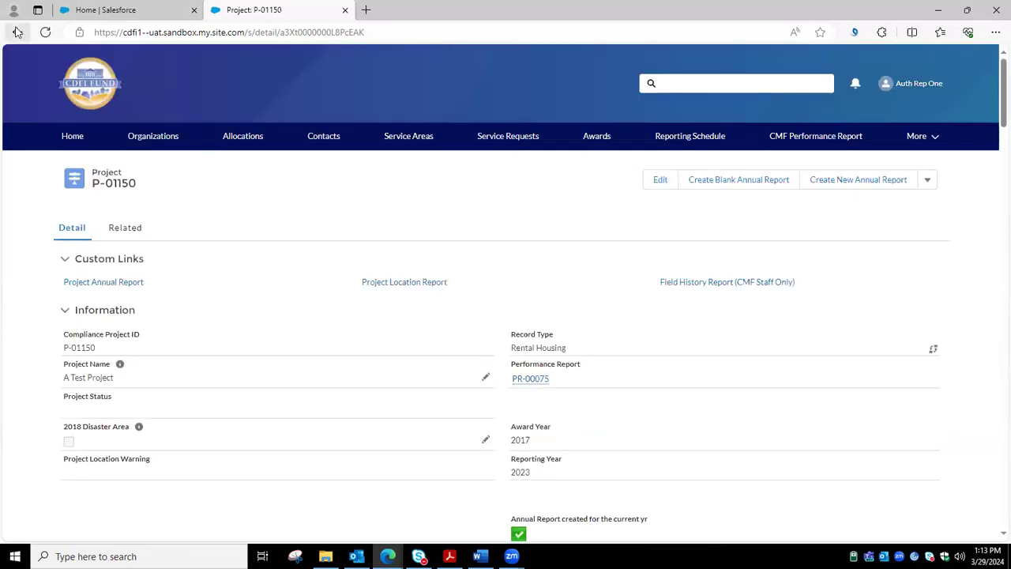
- Set the Number of CMF Units of project location PL-0900 to 223 and save the record
click(122, 230)
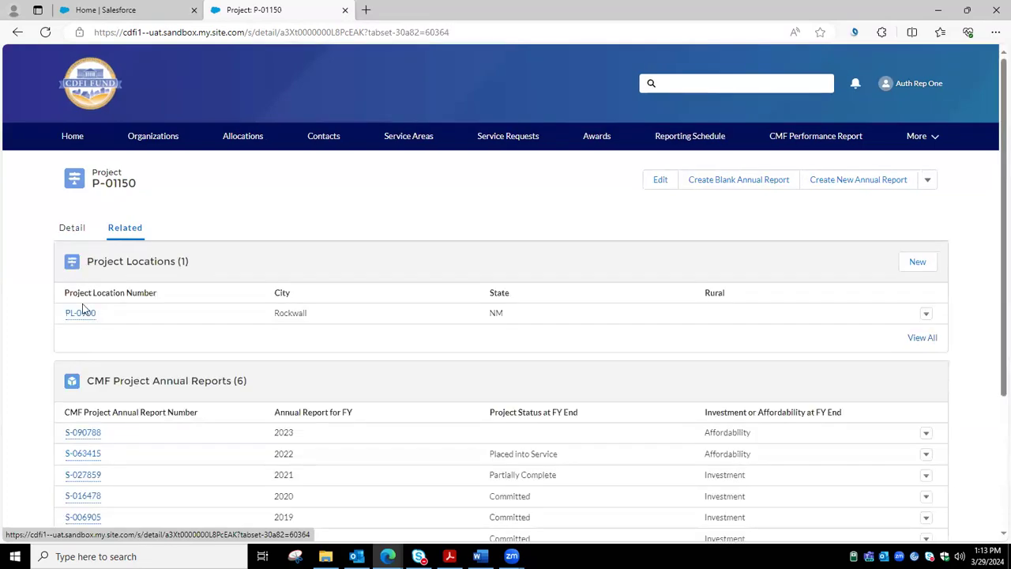
click(82, 312)
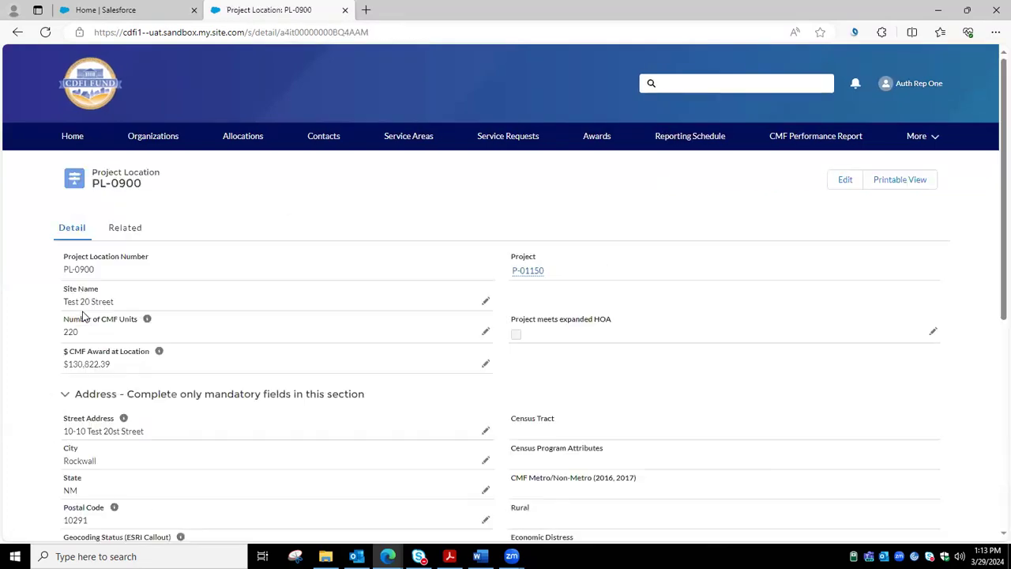
click(486, 334)
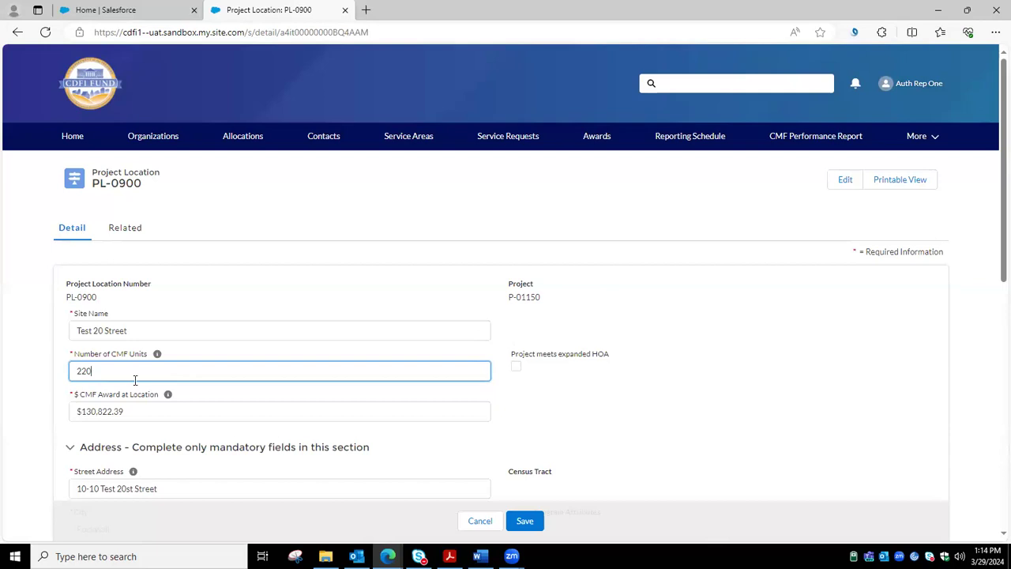
key(BackSpace)
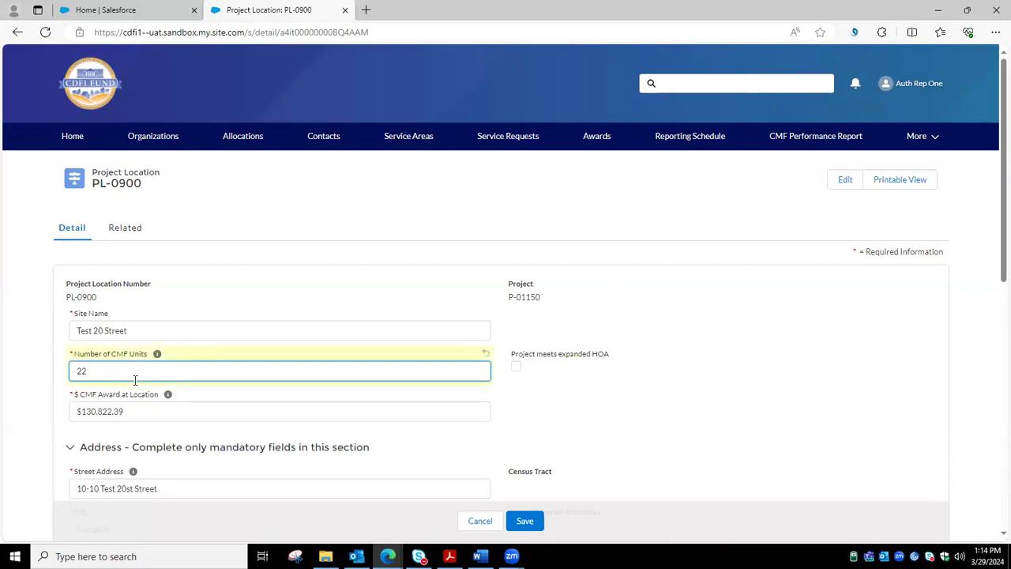
text(3)
click(176, 414)
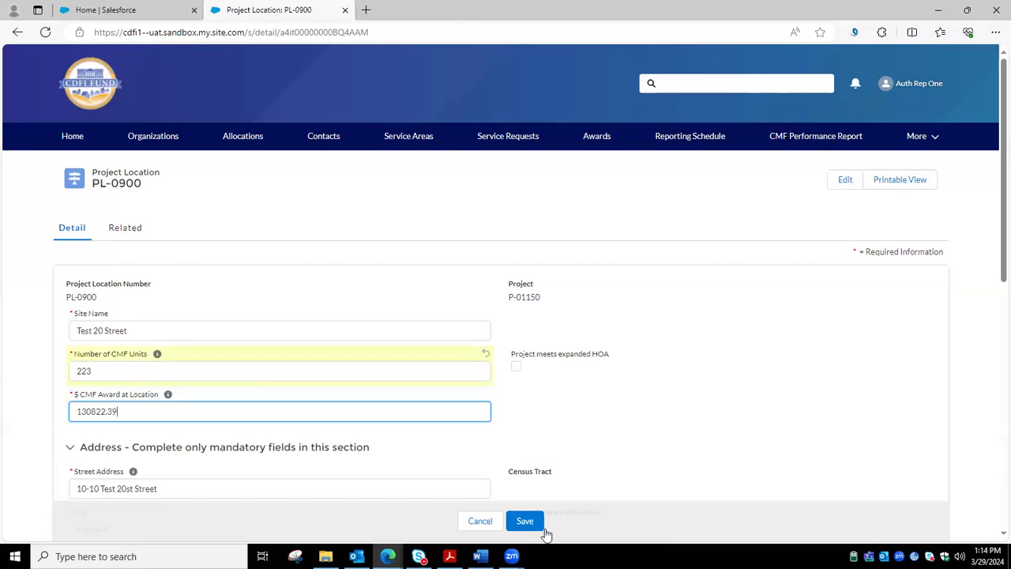
click(523, 520)
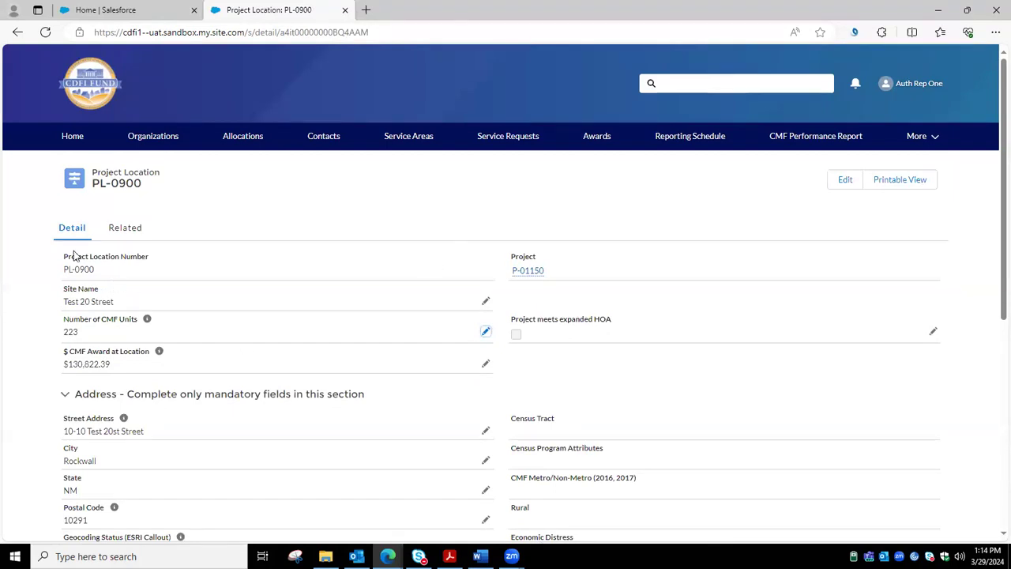
- Save project P-01150's 2023 annual report with Project Status at FY End set to Placed into Service, and check the status on the project
click(535, 273)
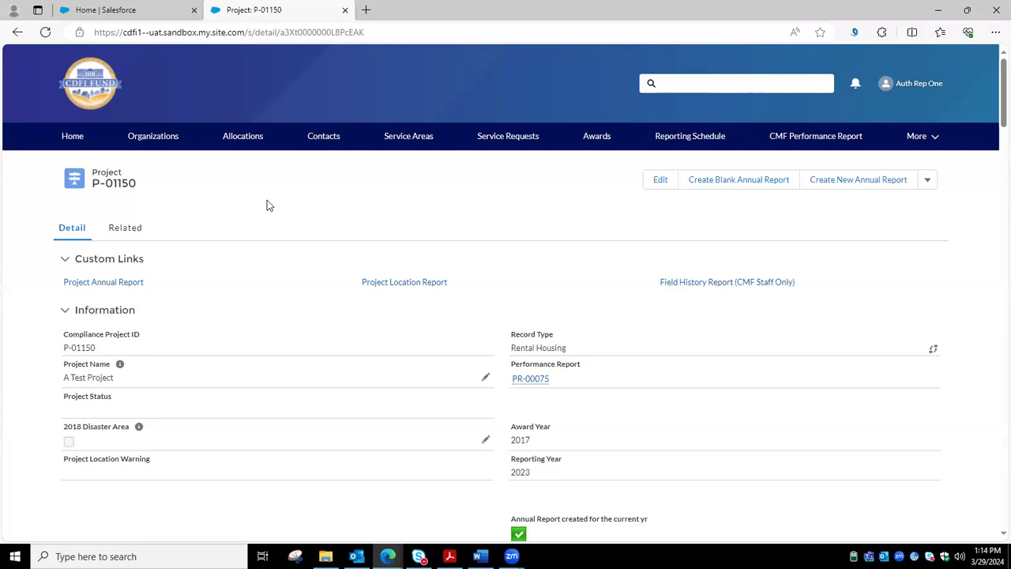
click(135, 234)
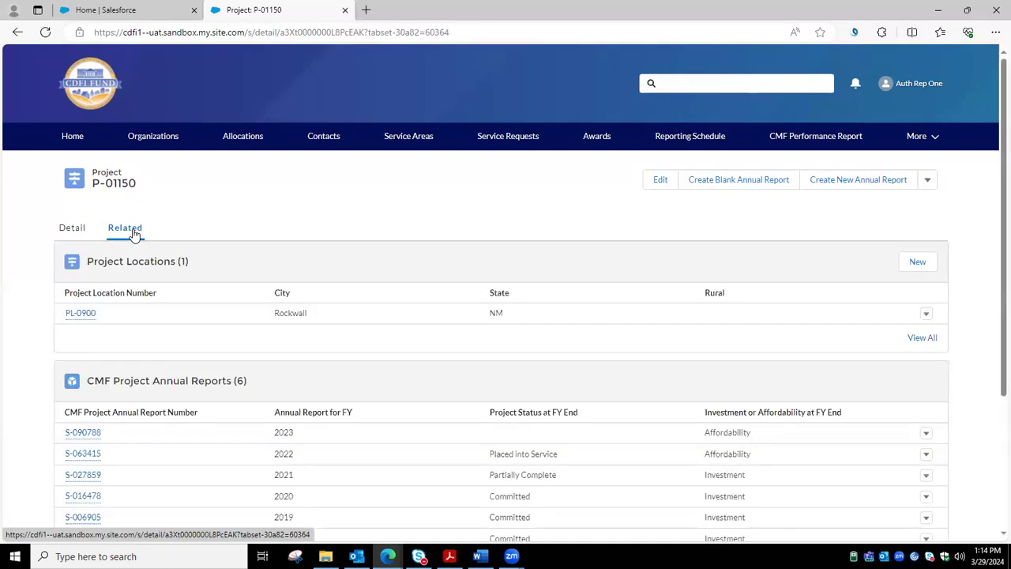
click(75, 434)
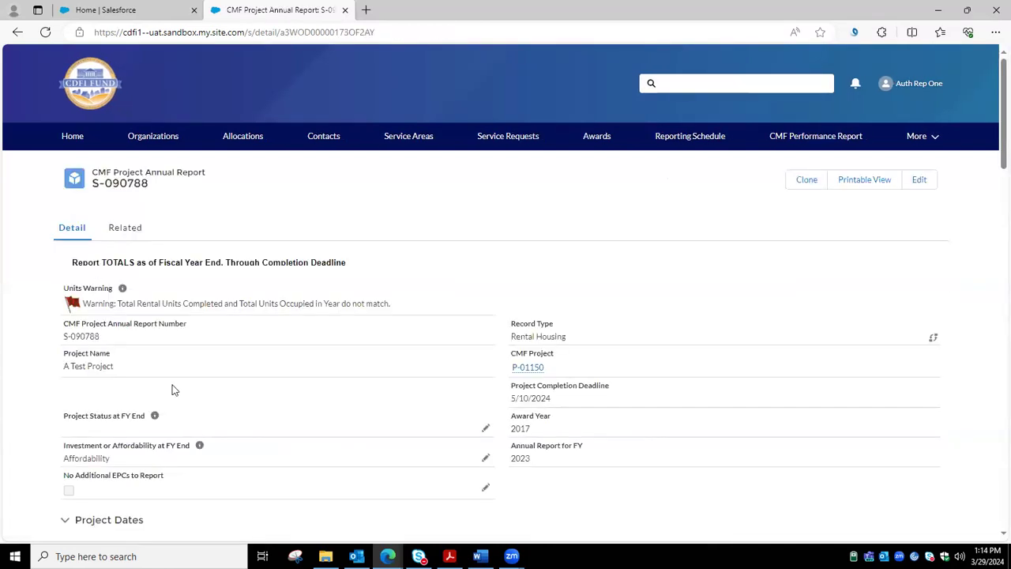
click(485, 428)
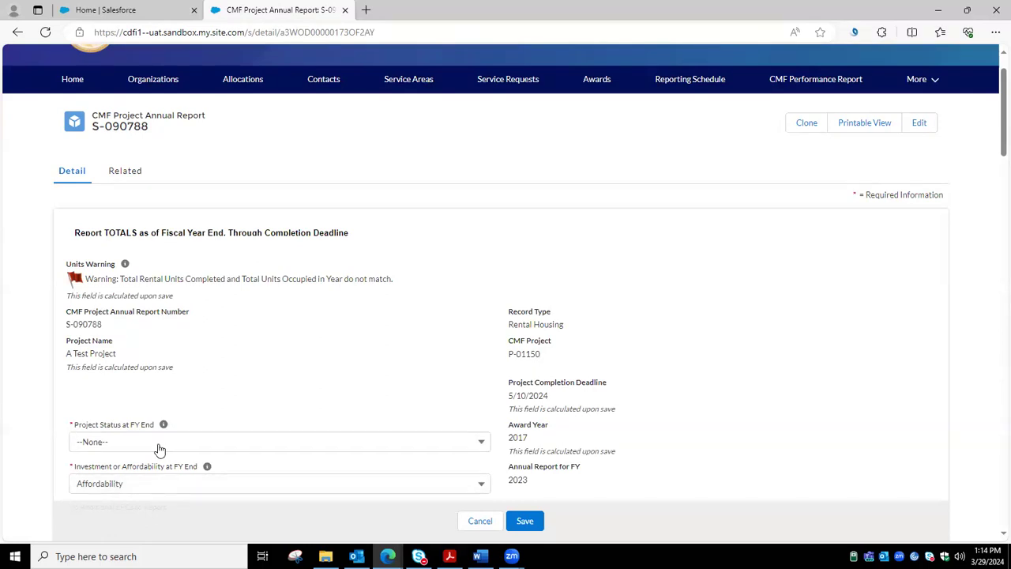
click(159, 449)
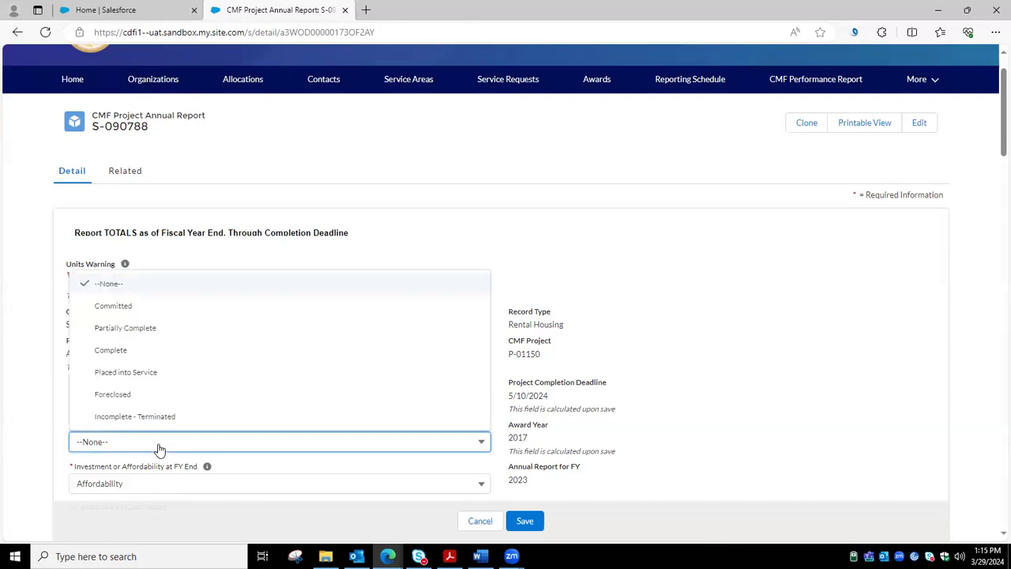
click(146, 371)
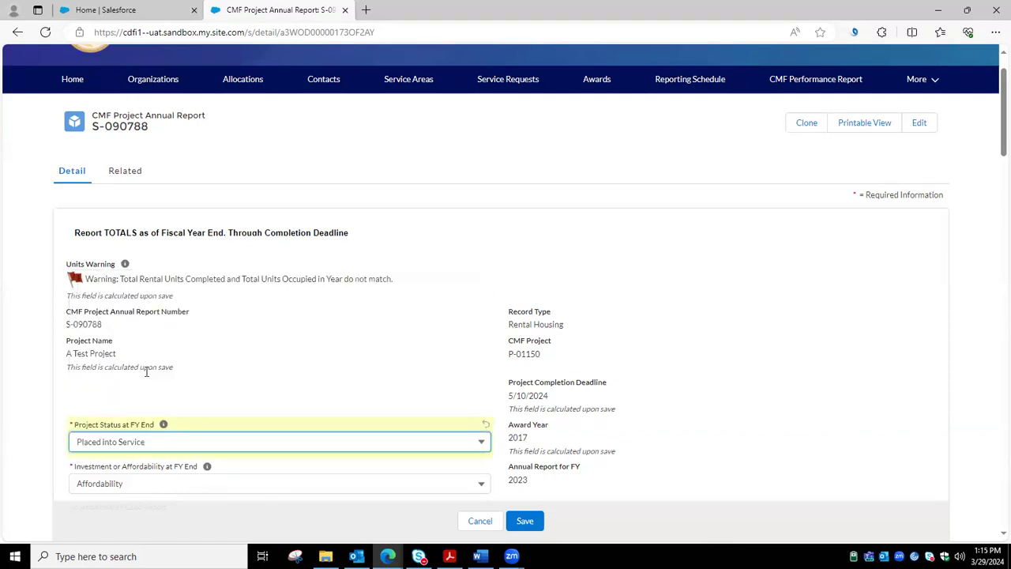
click(524, 522)
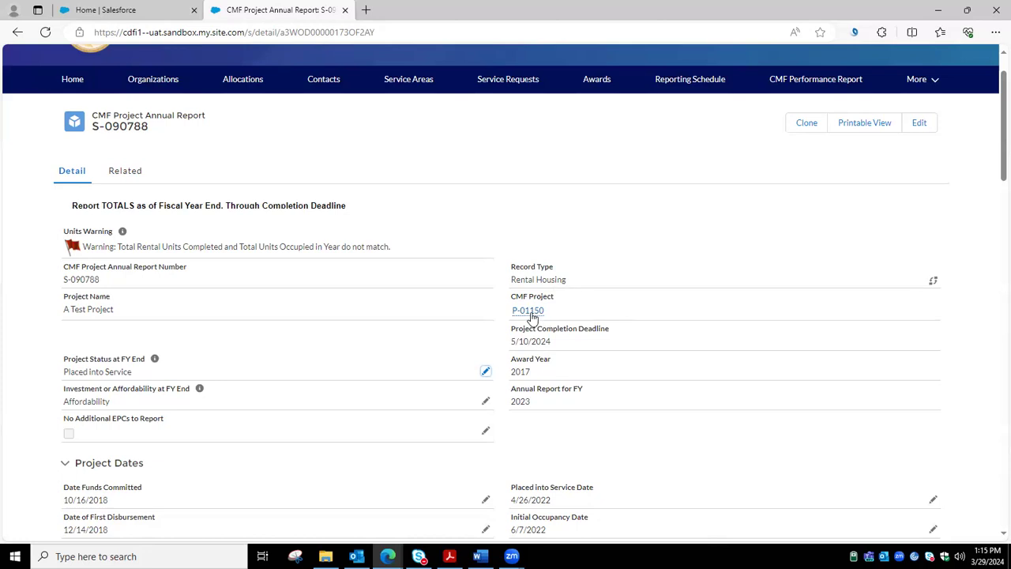
mouse_move(533, 316)
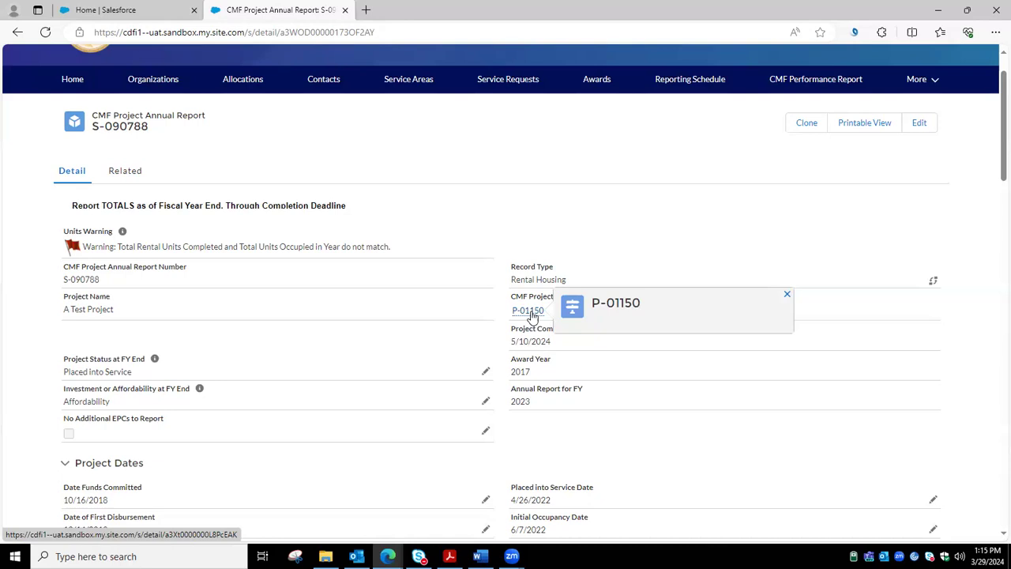
click(532, 314)
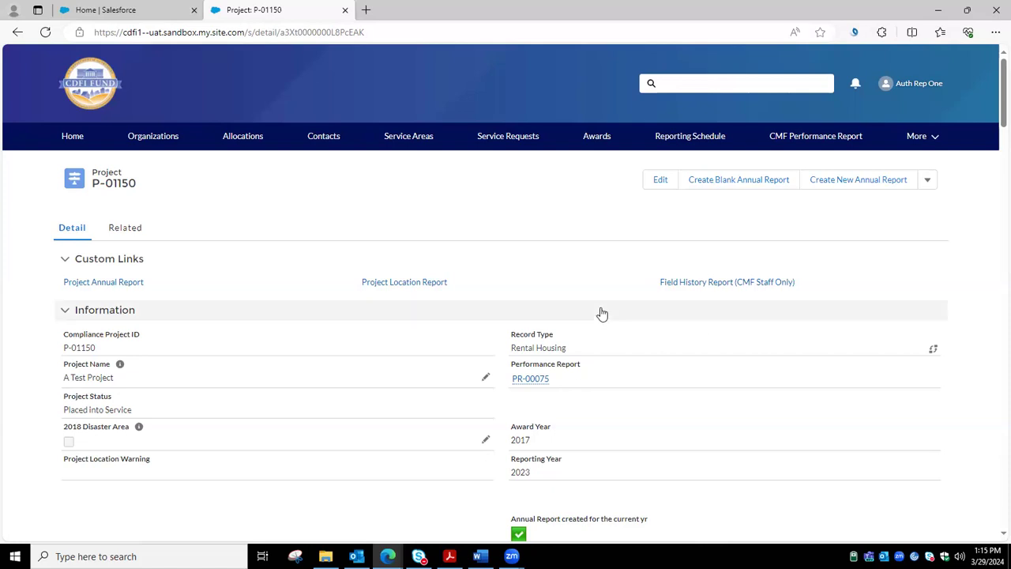
- Compare the project's actual and projected amounts under Eligible Project Costs by Source and Eligible Project Costs by Income Category
scroll(602, 313, down, 10)
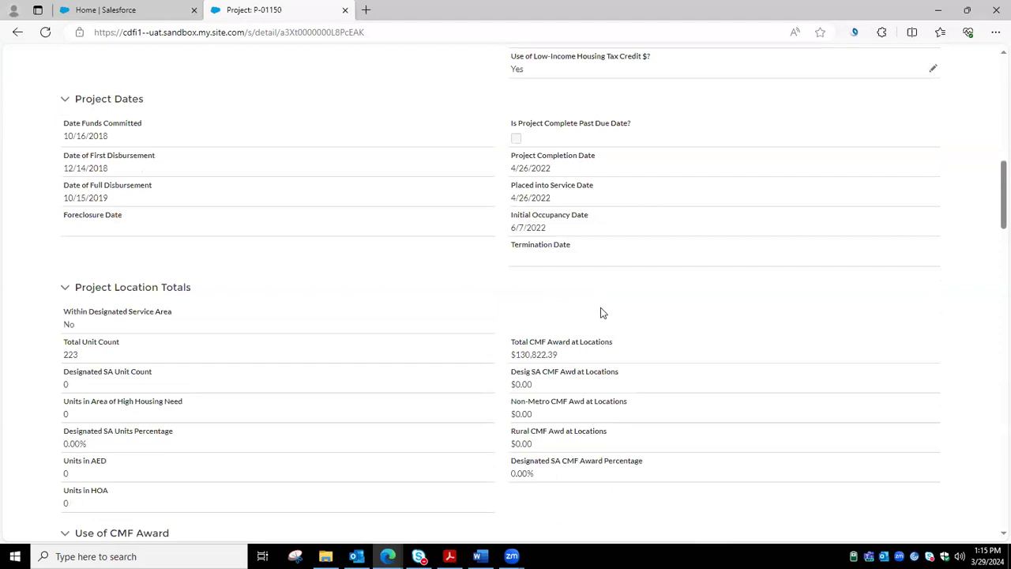
scroll(602, 314, down, 1)
scroll(602, 314, down, 3)
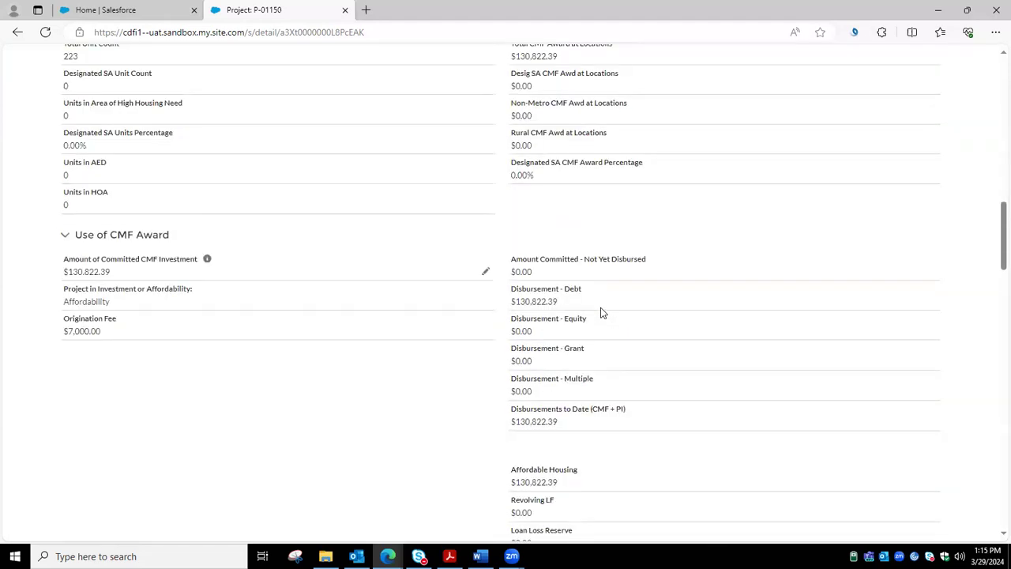
scroll(602, 313, down, 1)
scroll(602, 314, down, 6)
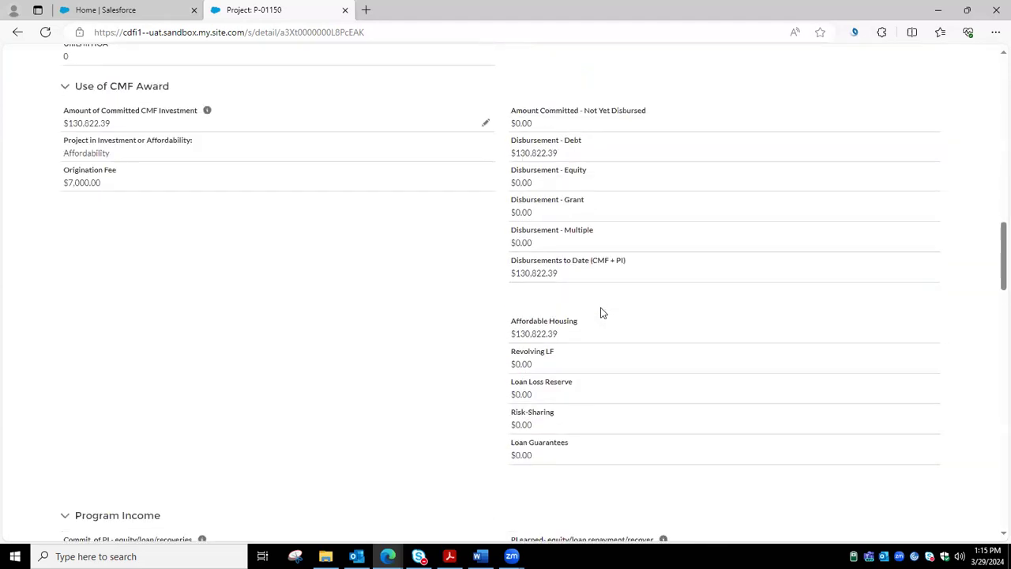
scroll(598, 314, down, 6)
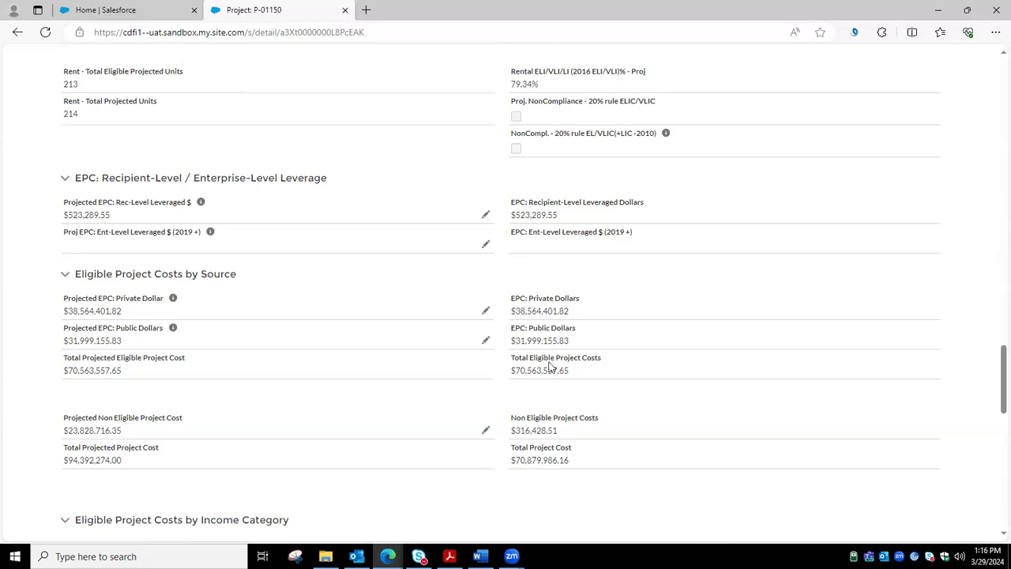
scroll(587, 380, down, 1)
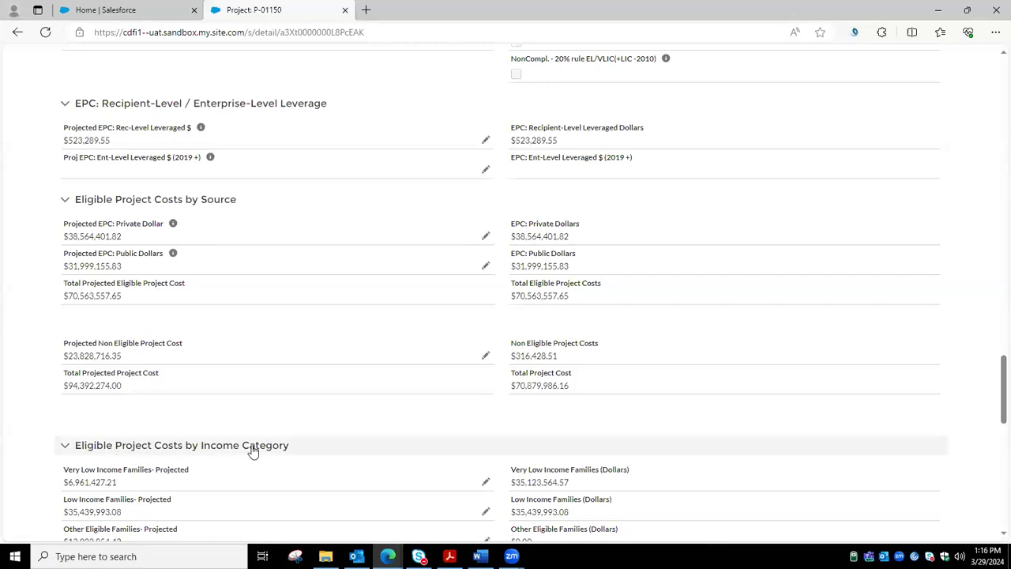
scroll(533, 449, down, 1)
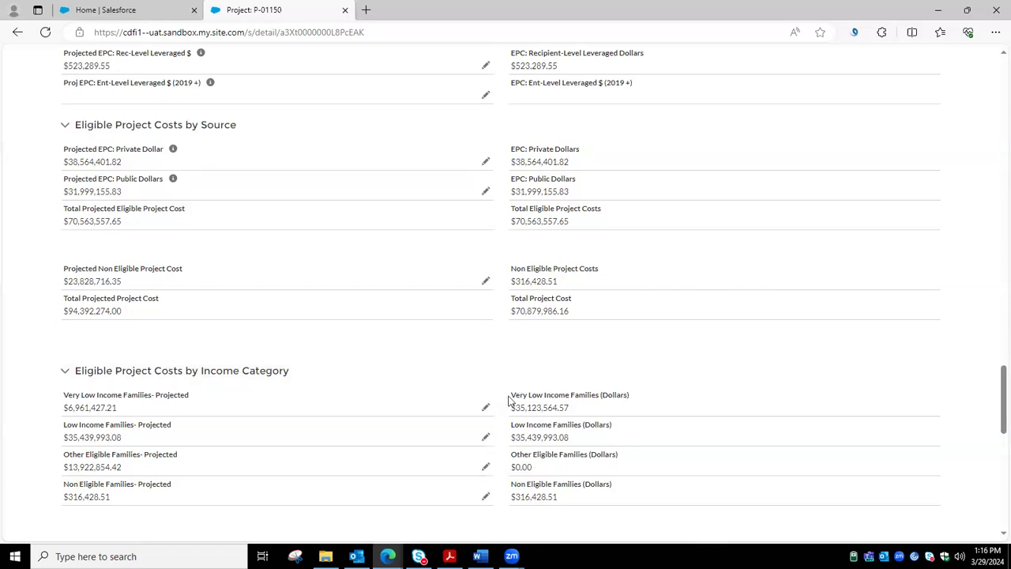
scroll(734, 464, down, 1)
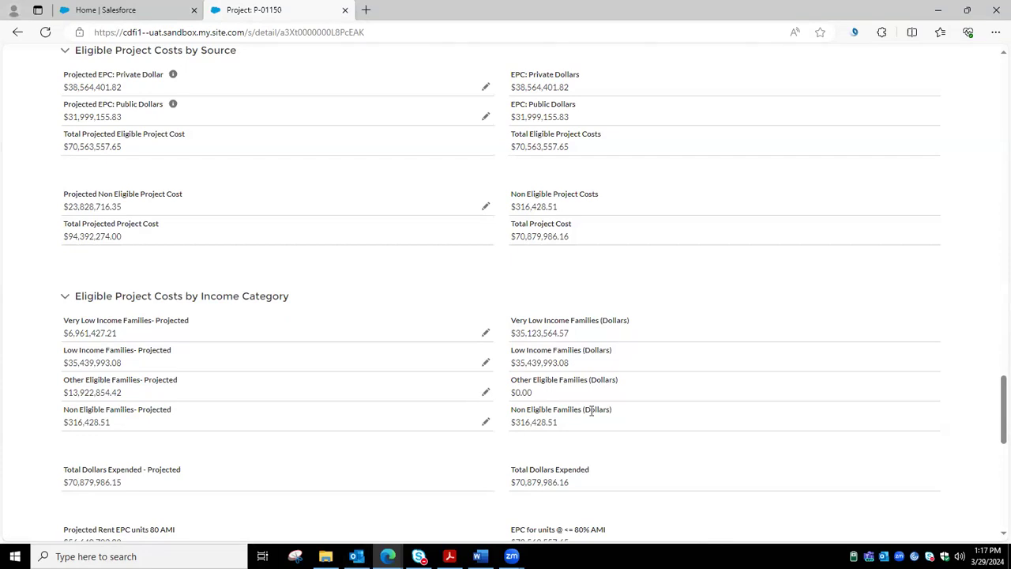
scroll(596, 416, up, 1)
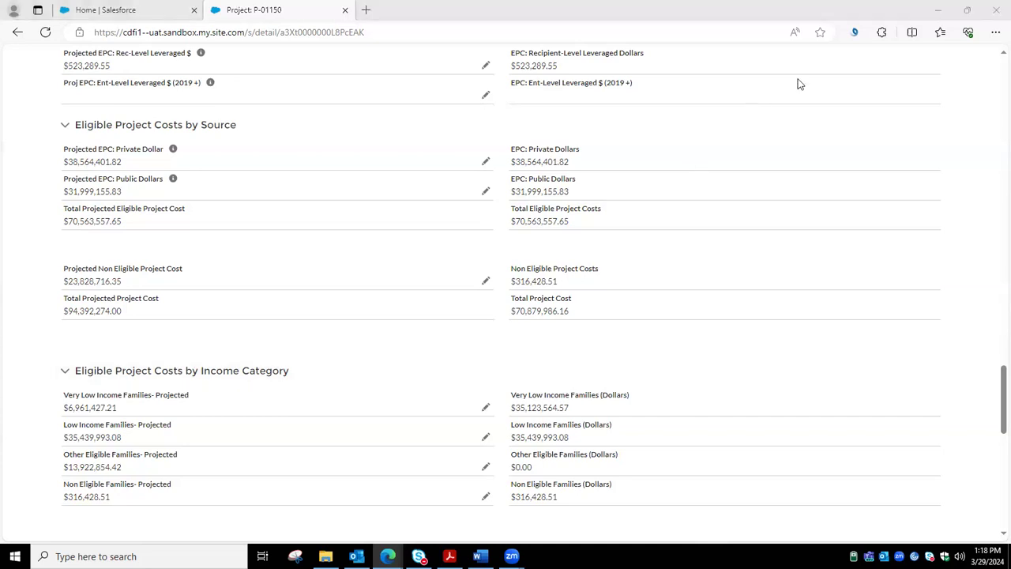
scroll(798, 84, down, 1)
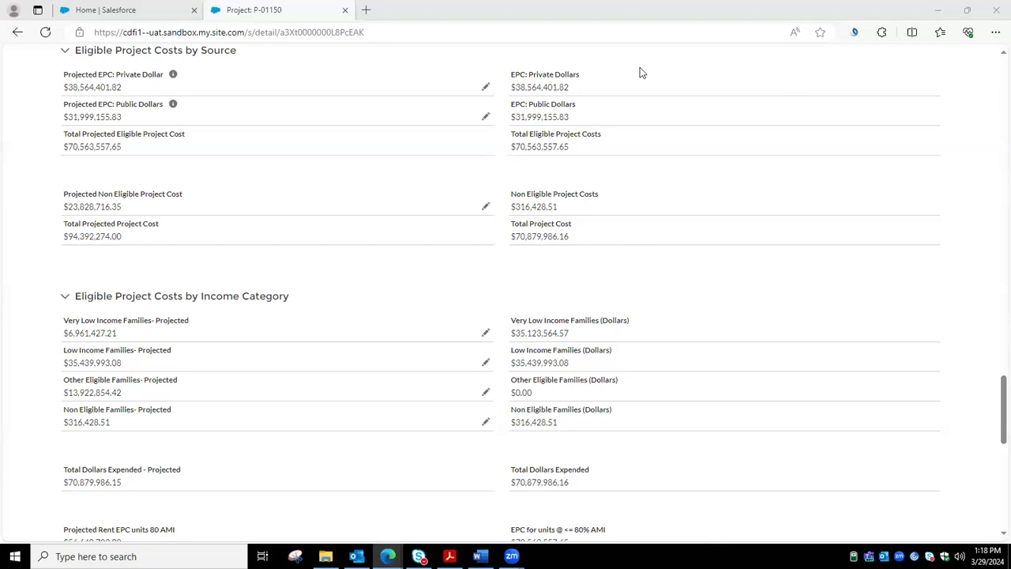